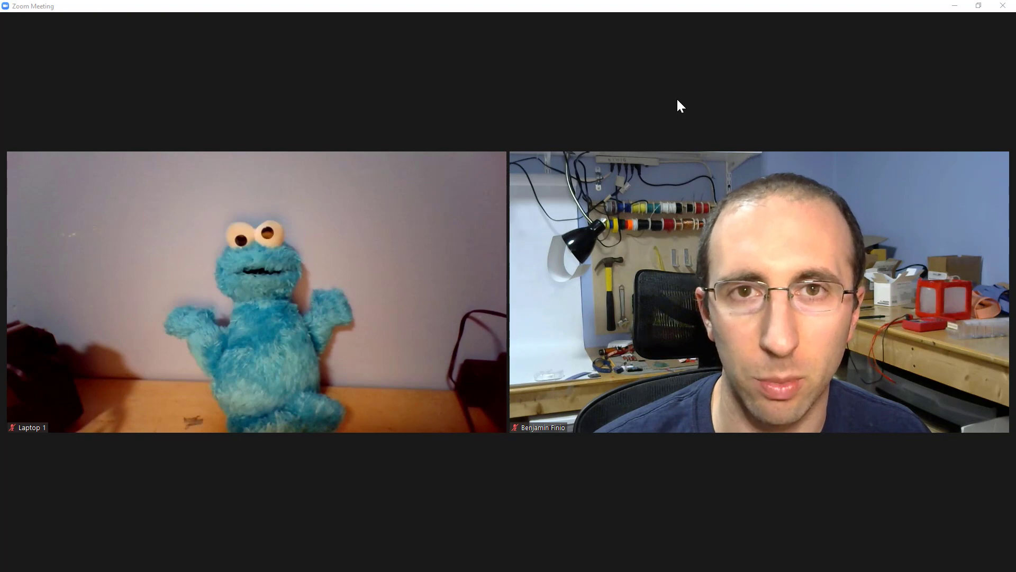
Step: Share a whiteboard with the participants of the Zoom meeting
mouse_move(668, 99)
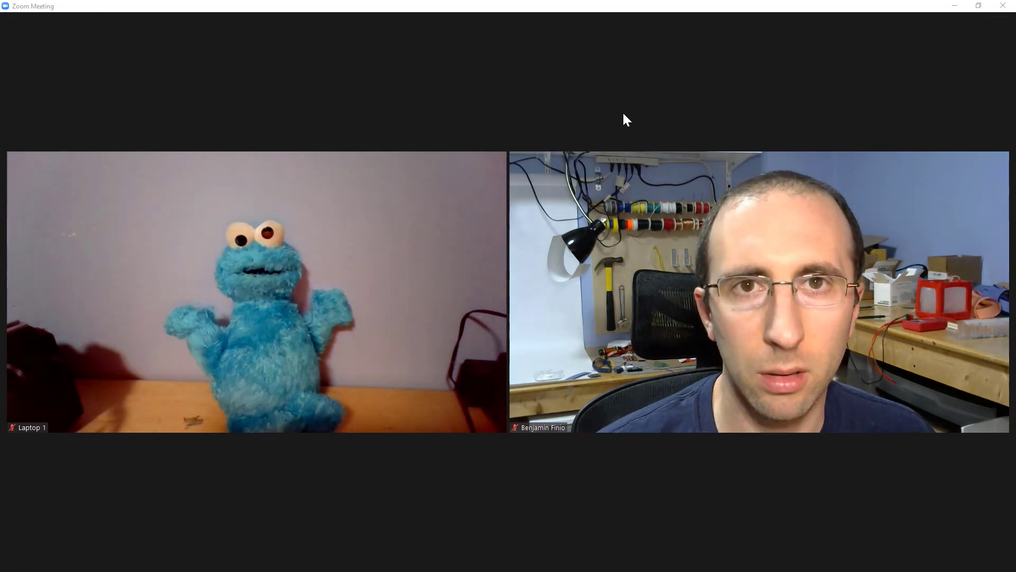
mouse_move(536, 365)
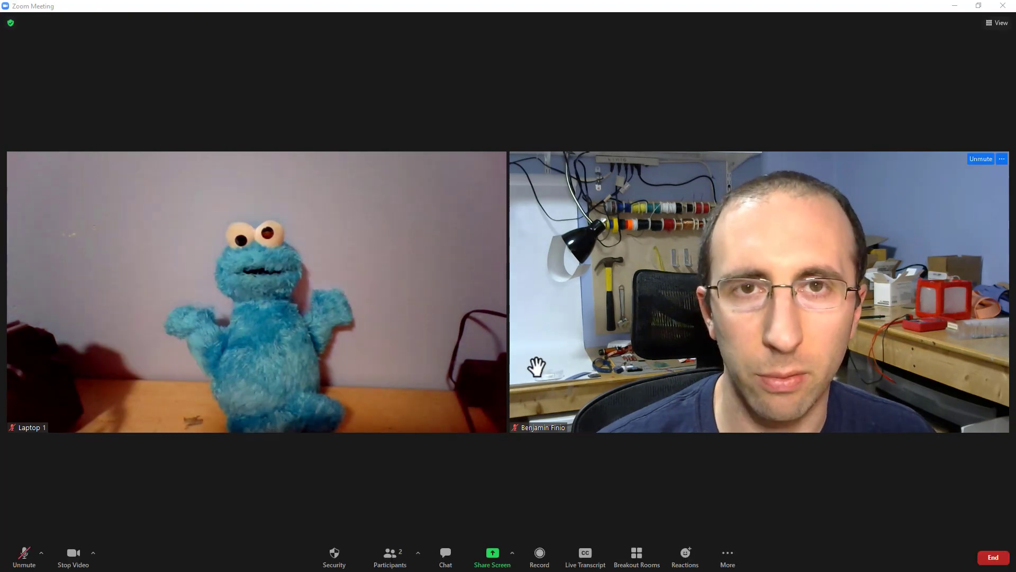
left_click(491, 557)
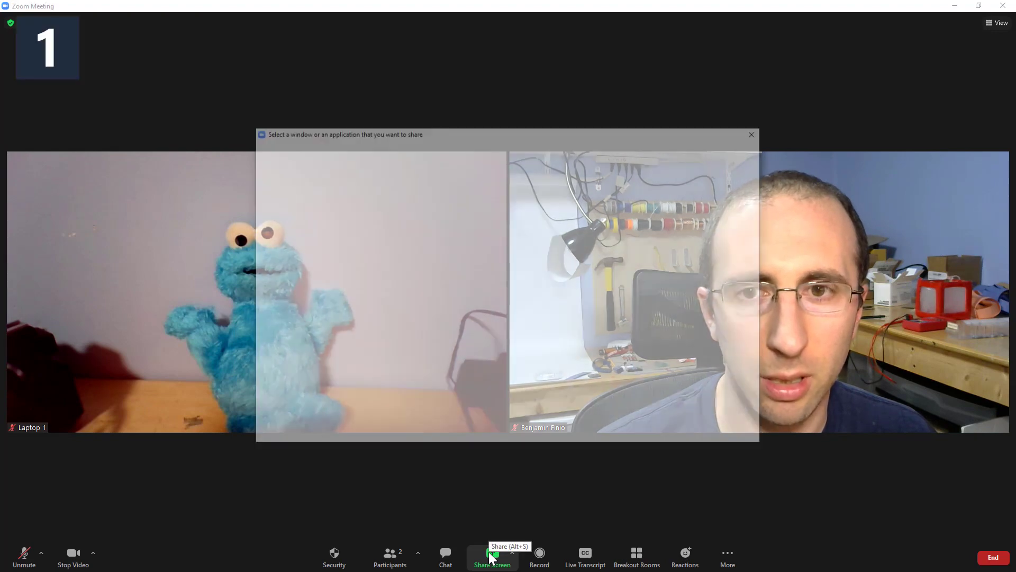
left_click(561, 199)
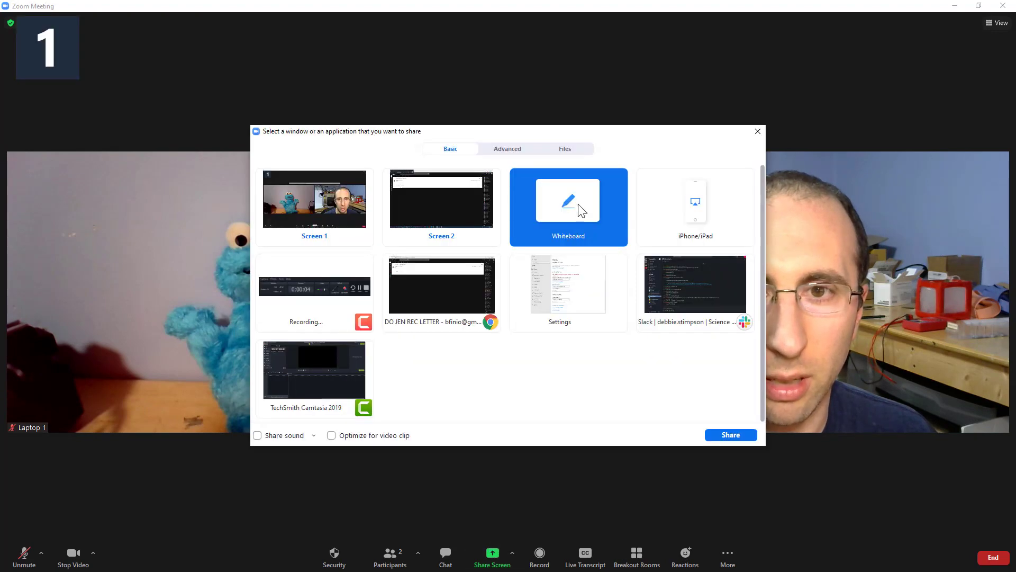
left_click(729, 436)
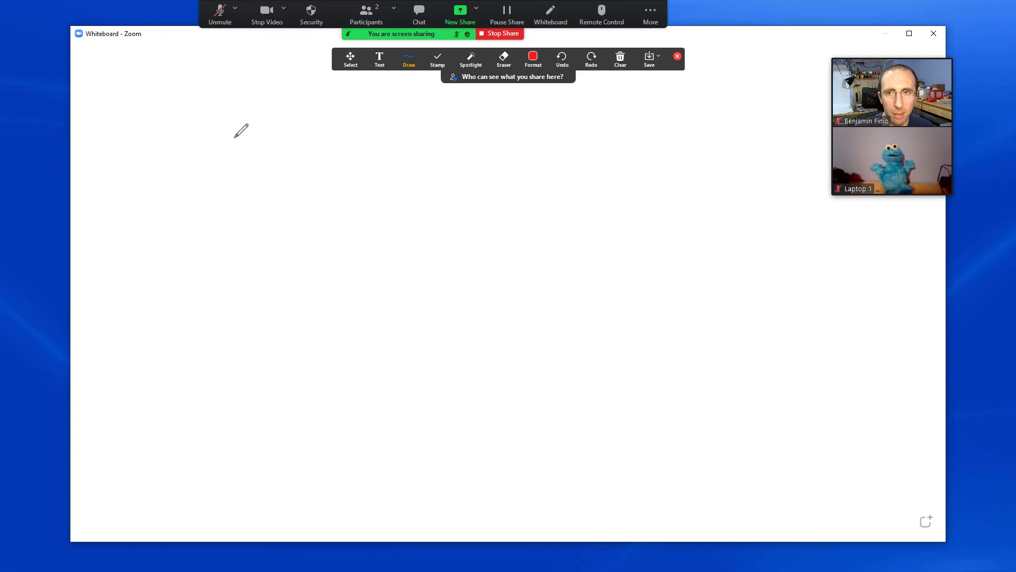
Step: Draw two red freehand scribbles across the upper whiteboard and reposition the floating video panel, keeping its thumbnail layout
mouse_move(199, 126)
left_mouse_down()
mouse_move(264, 114)
mouse_move(204, 173)
mouse_move(356, 133)
mouse_move(340, 248)
mouse_move(495, 229)
left_mouse_up()
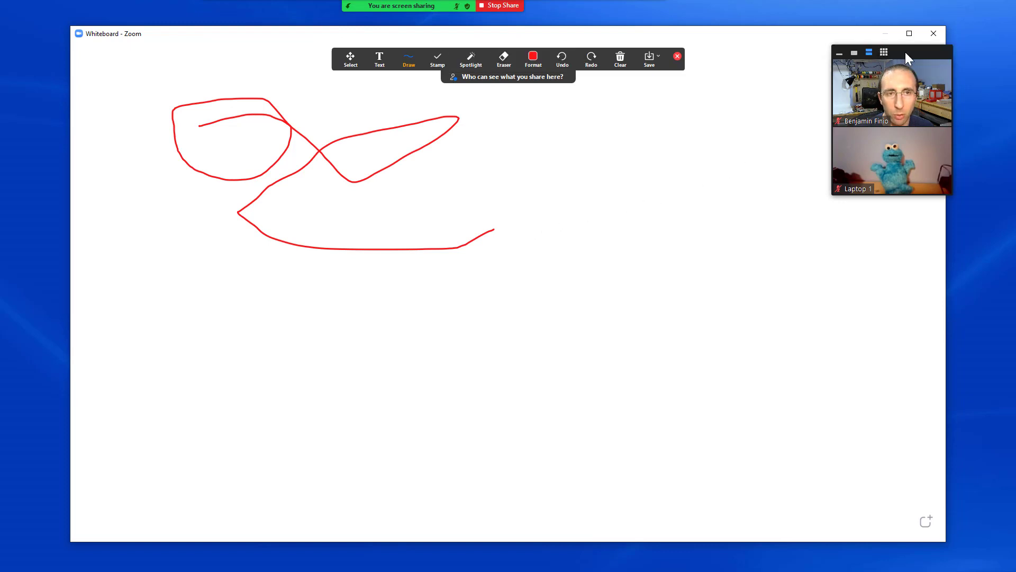
left_click_drag(904, 52, 926, 63)
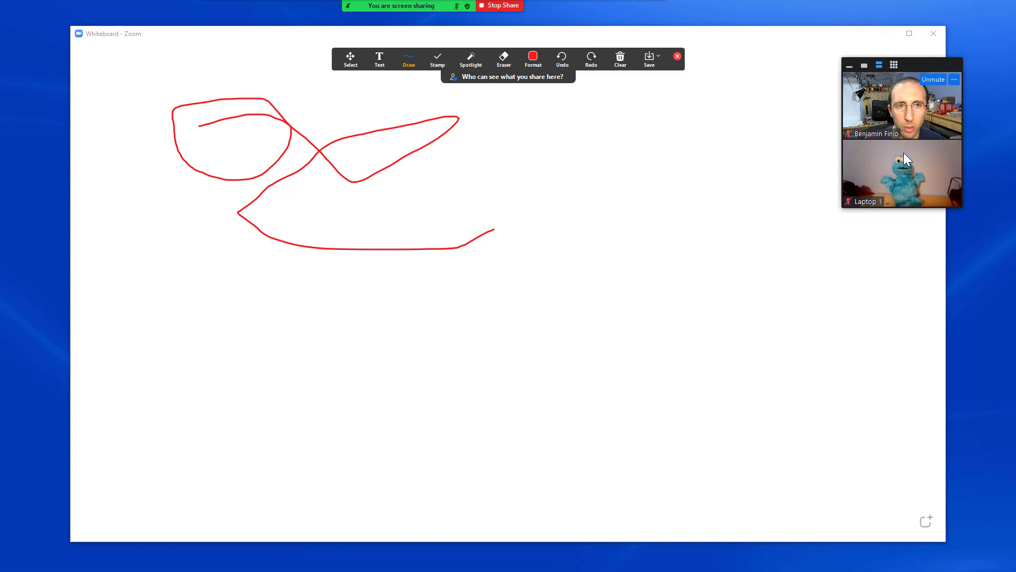
left_click(894, 65)
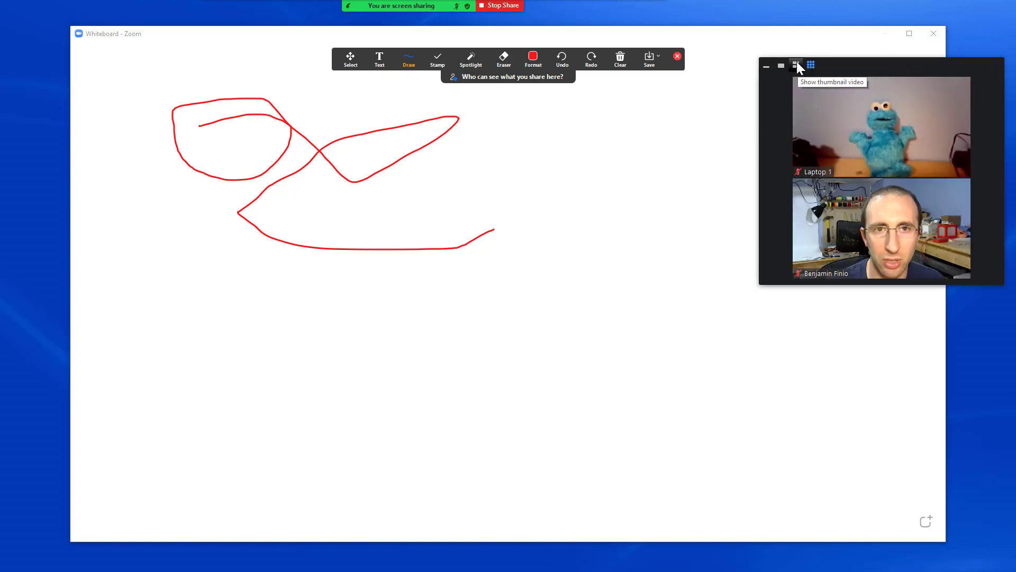
left_click(796, 64)
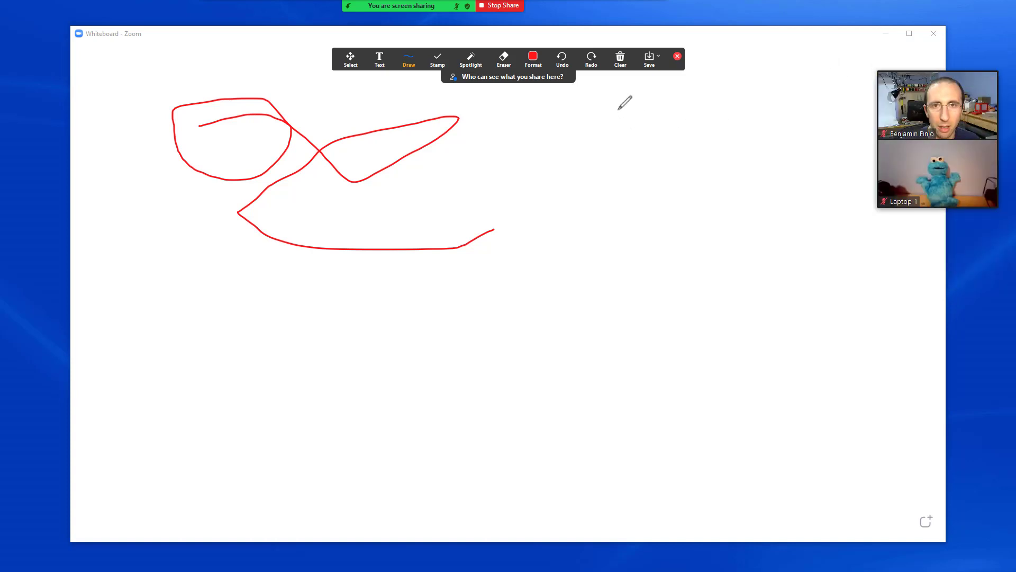
mouse_move(519, 146)
left_mouse_down()
mouse_move(640, 152)
mouse_move(563, 152)
mouse_move(678, 270)
mouse_move(706, 168)
left_mouse_up()
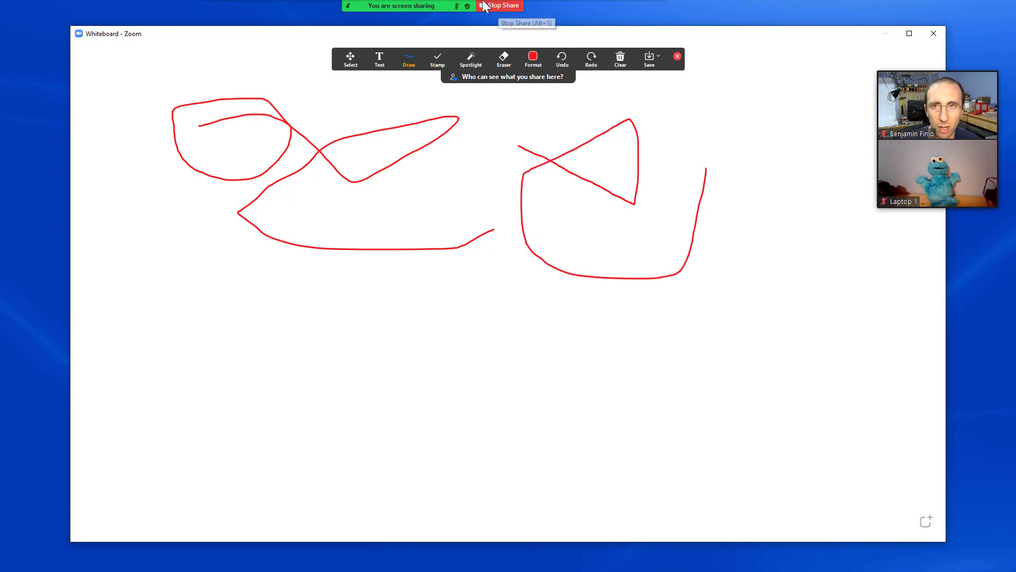
Step: Check the additional sharing options for disabling annotation for others and hiding annotator names
mouse_move(430, 4)
left_click(643, 11)
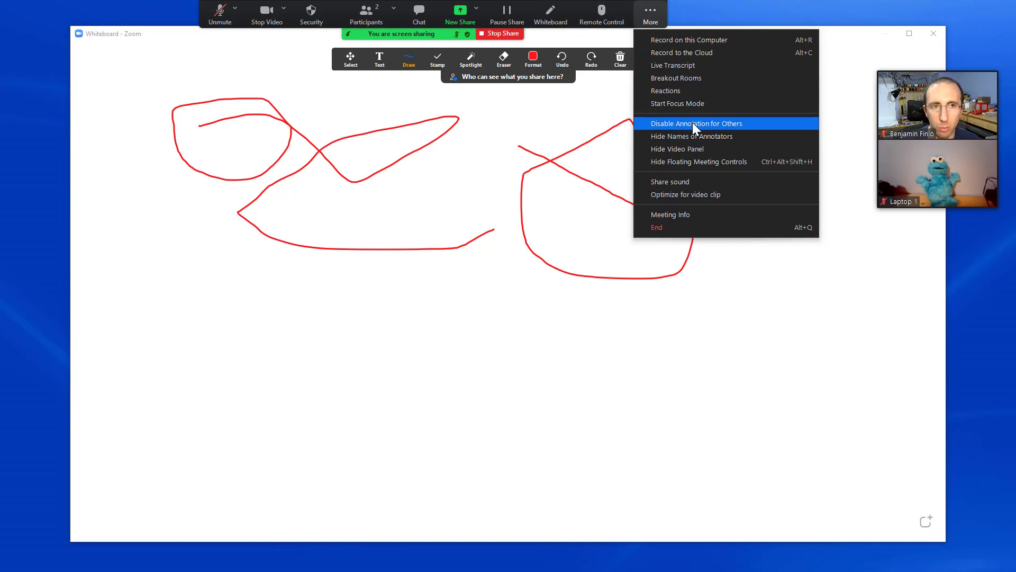
left_click(619, 129)
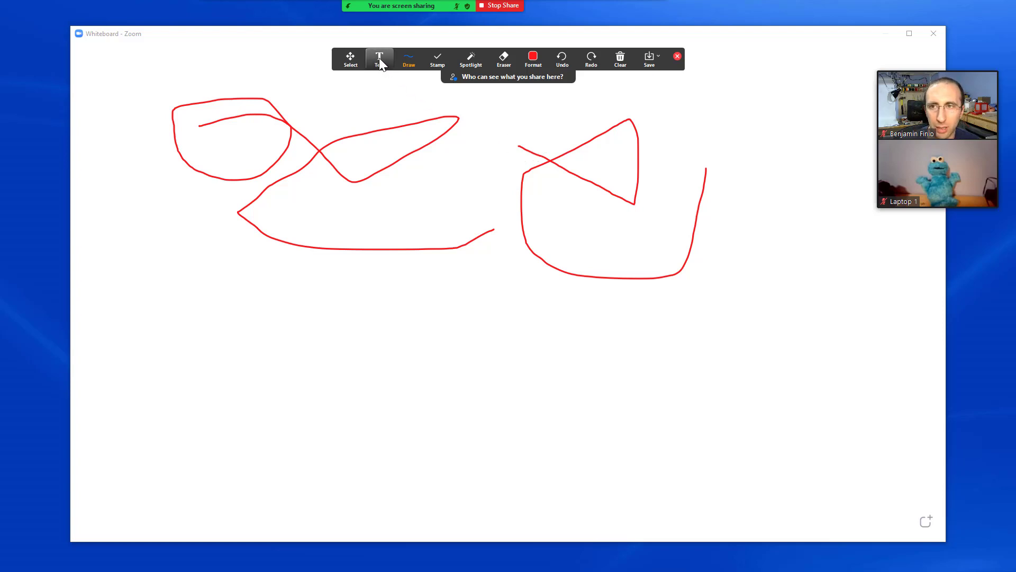
Step: Add the red text "lkjl;kj" between the two scribbles on the whiteboard
left_click(381, 60)
left_click(414, 184)
type("lkjl;kj")
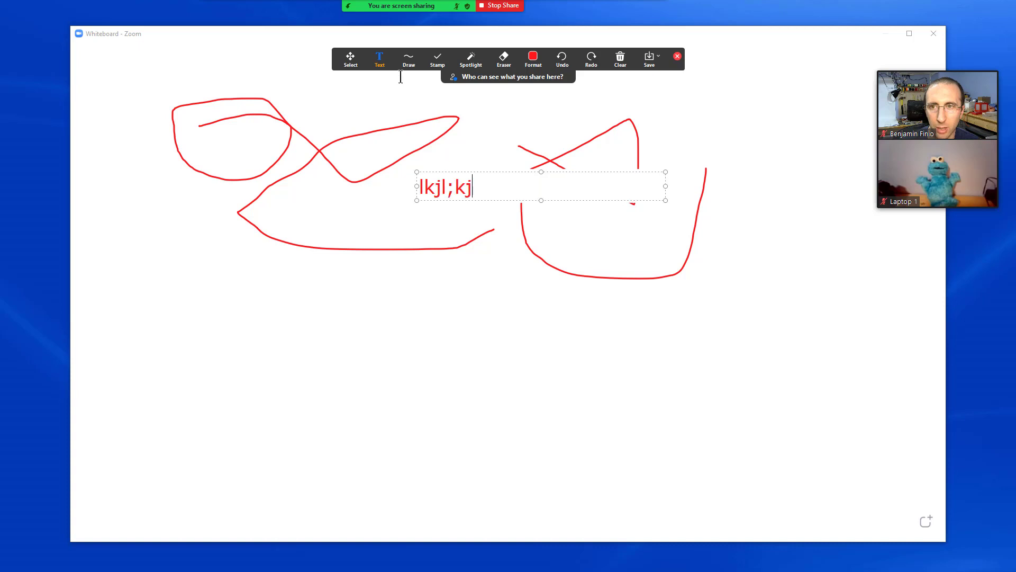
Step: Draw a thick translucent blue freehand stroke beside the second red scribble
left_click(406, 59)
left_click(406, 103)
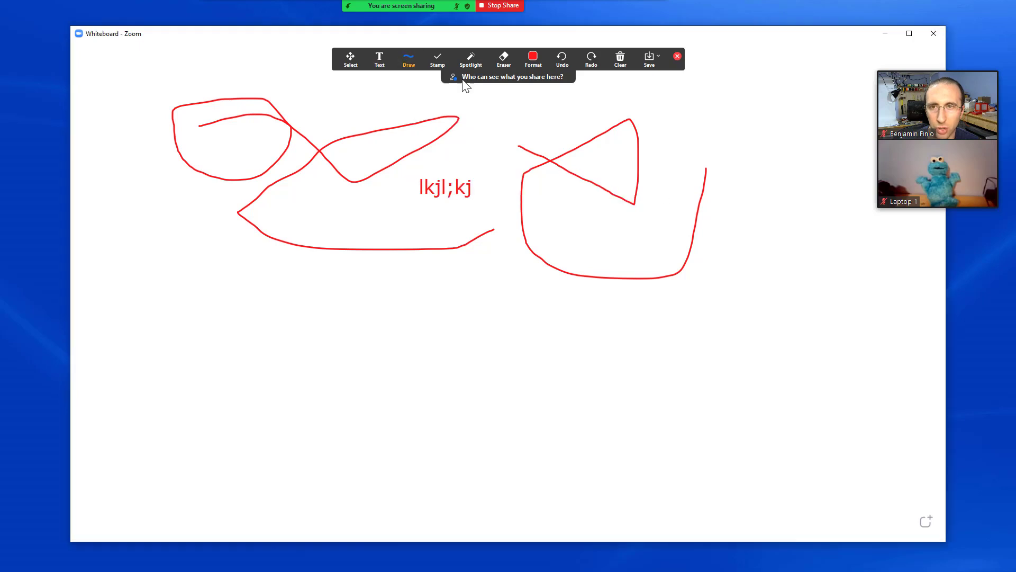
left_click(532, 60)
left_click(607, 89)
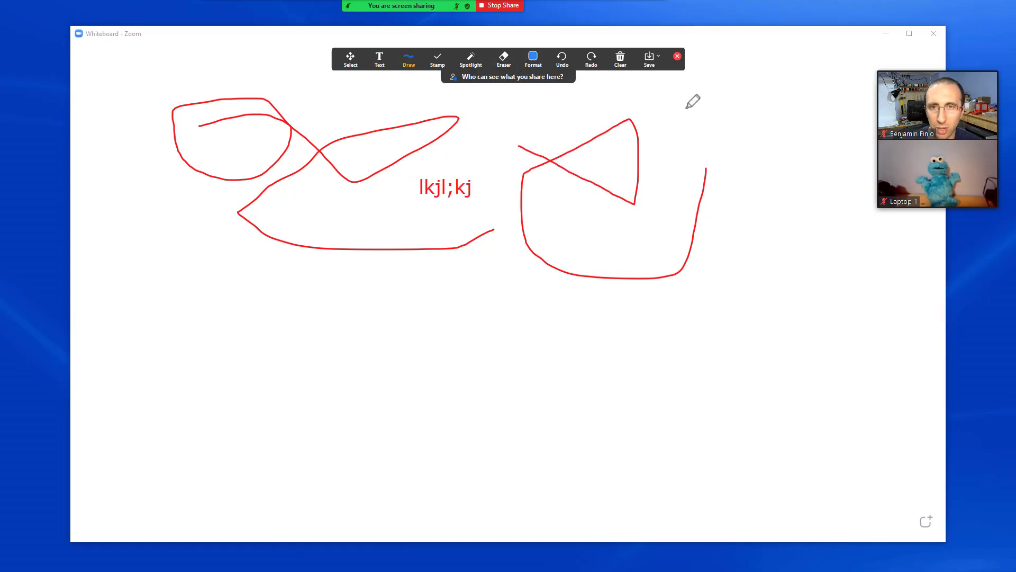
mouse_move(684, 106)
left_mouse_down()
mouse_move(747, 134)
mouse_move(707, 135)
mouse_move(729, 190)
left_mouse_up()
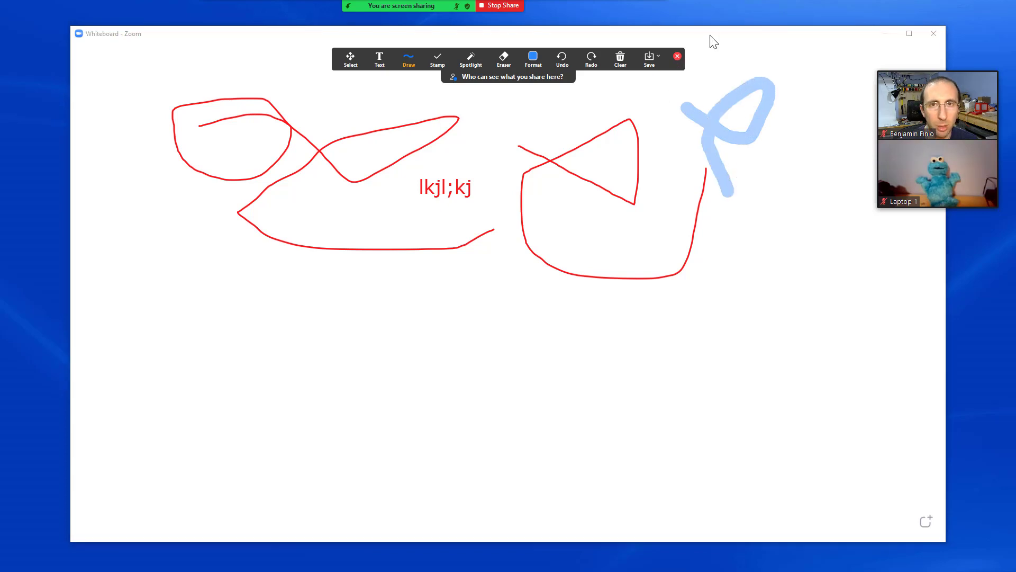
Step: Maximize the whiteboard window, and collapse, move and restore the floating video panel to thumbnails
left_click(909, 33)
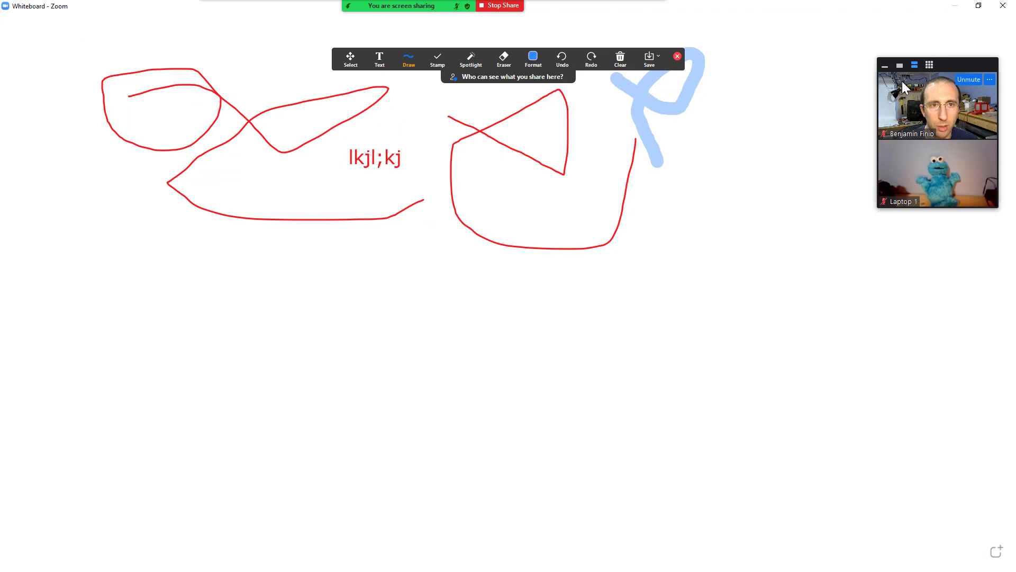
left_click(885, 67)
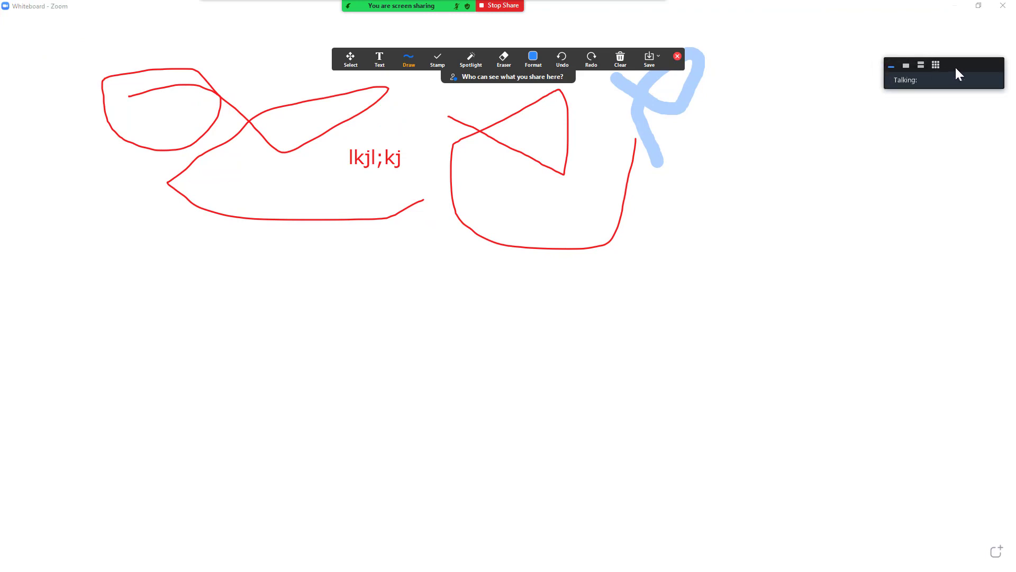
left_click_drag(948, 43, 908, 40)
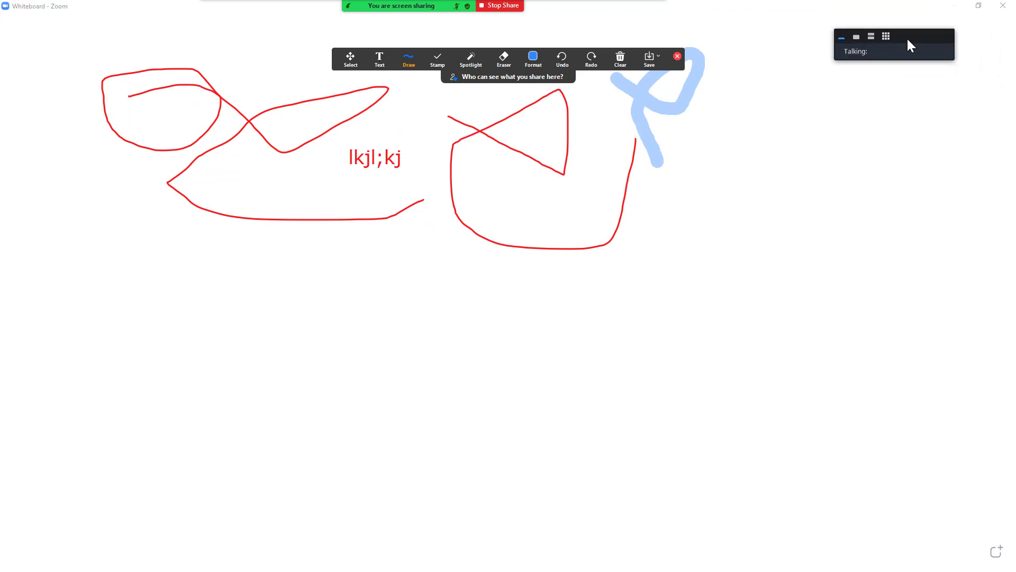
left_click(856, 36)
left_click(868, 37)
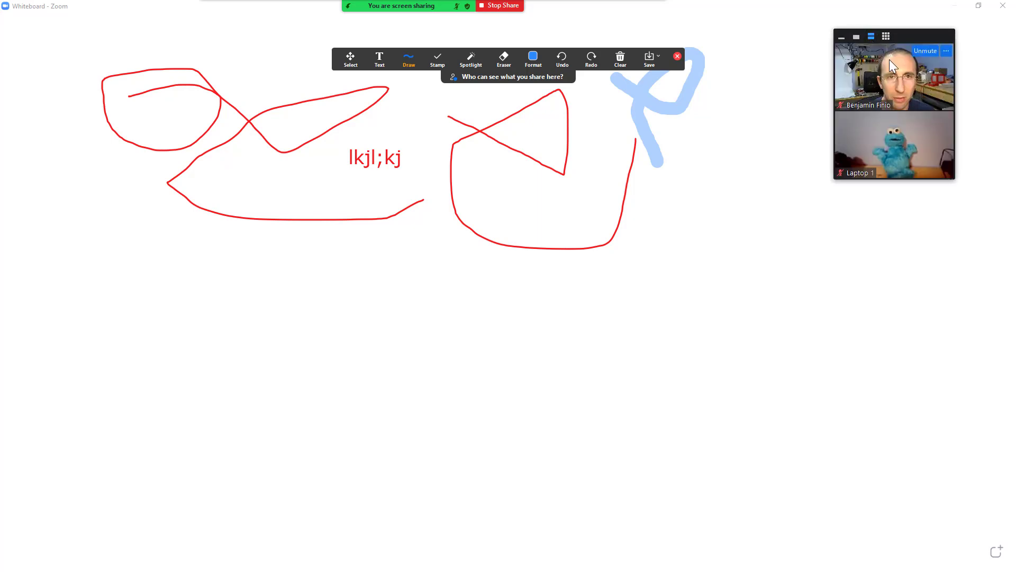
Step: Check the PNG and PDF formats for saving the whiteboard, and clear all drawings
left_click(658, 55)
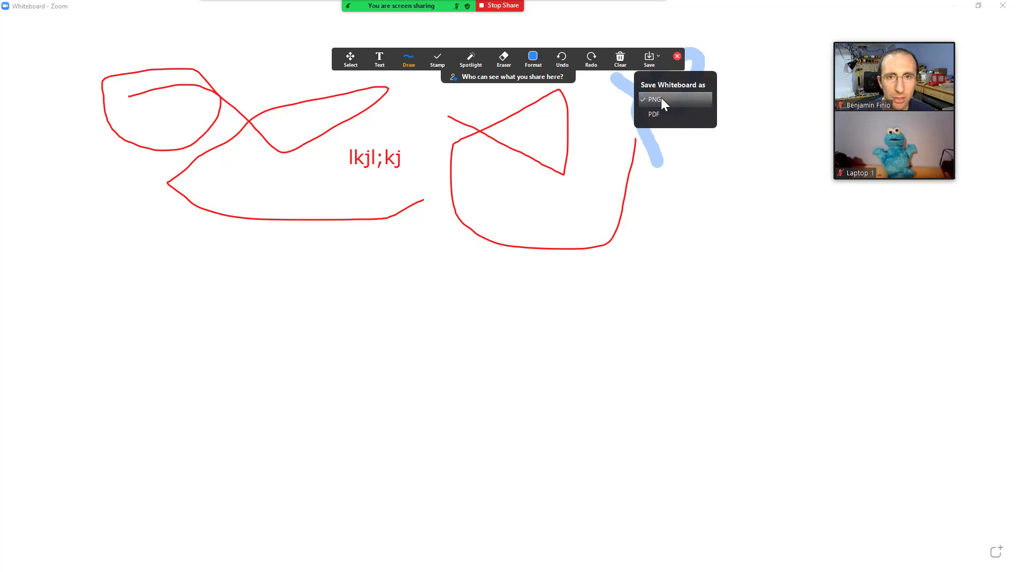
left_click(620, 61)
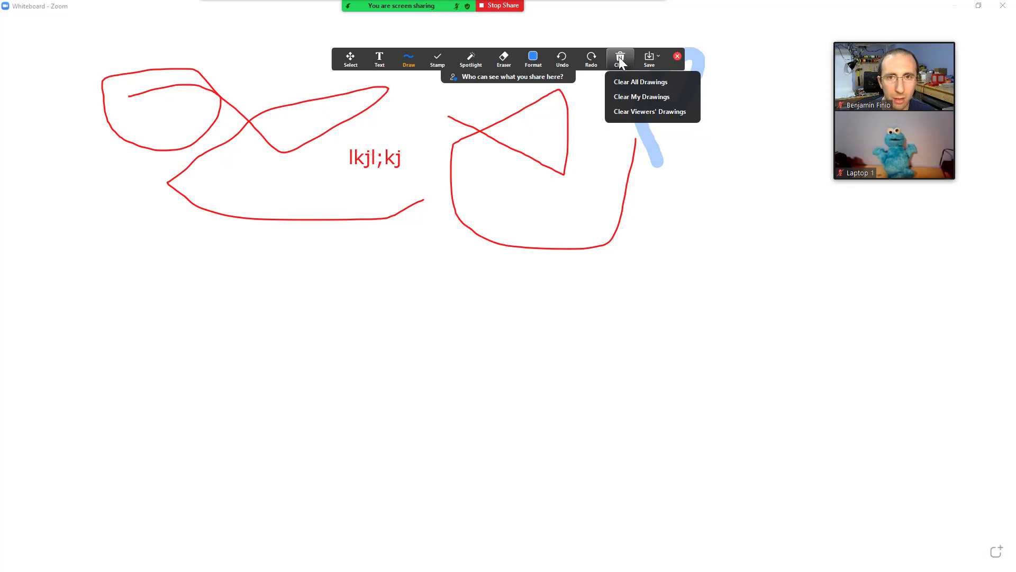
left_click(624, 82)
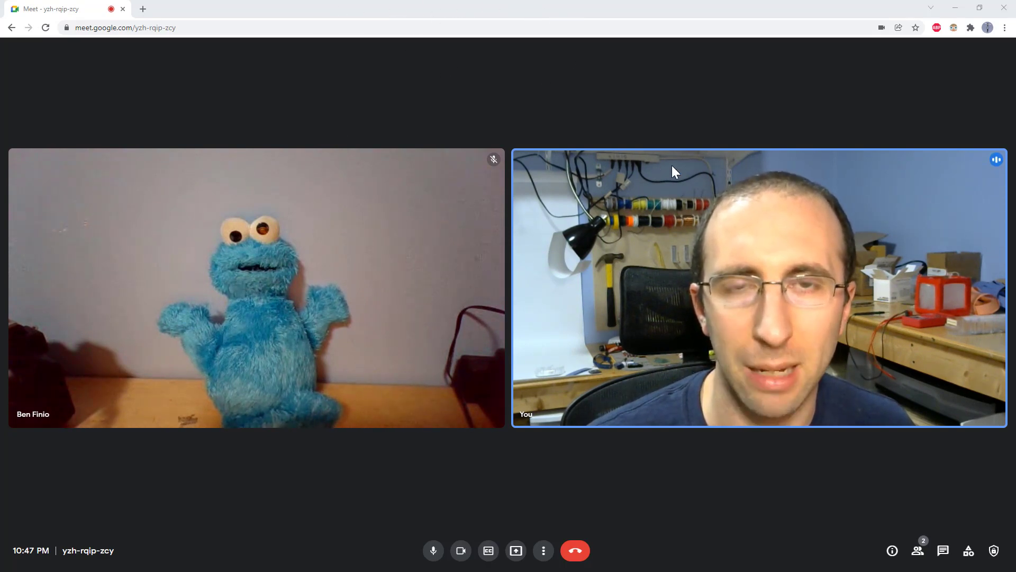
Step: Switch to the Google Meet call and start a new Jamboard whiteboard from its whiteboarding activity
mouse_move(671, 165)
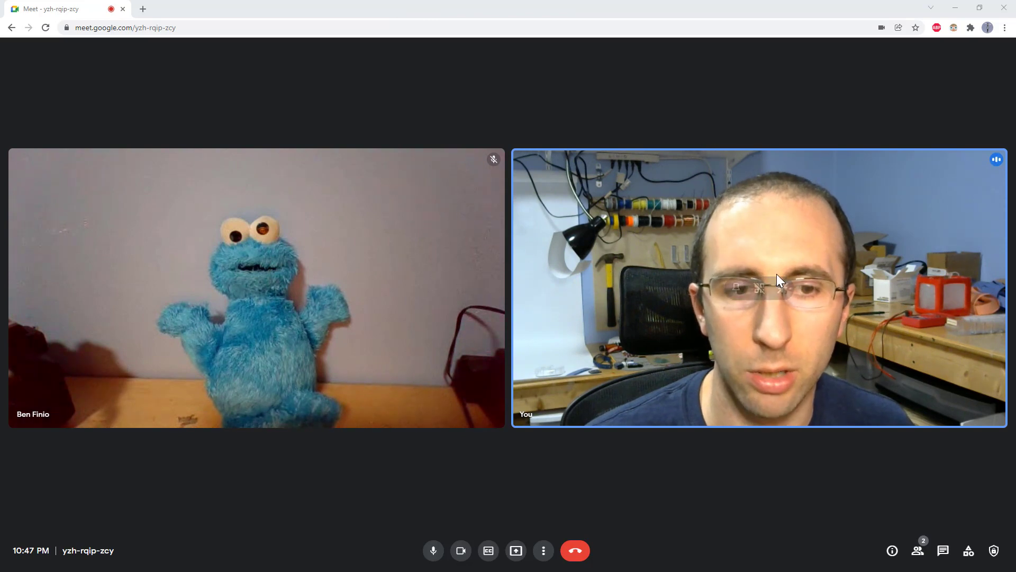
left_click(969, 554)
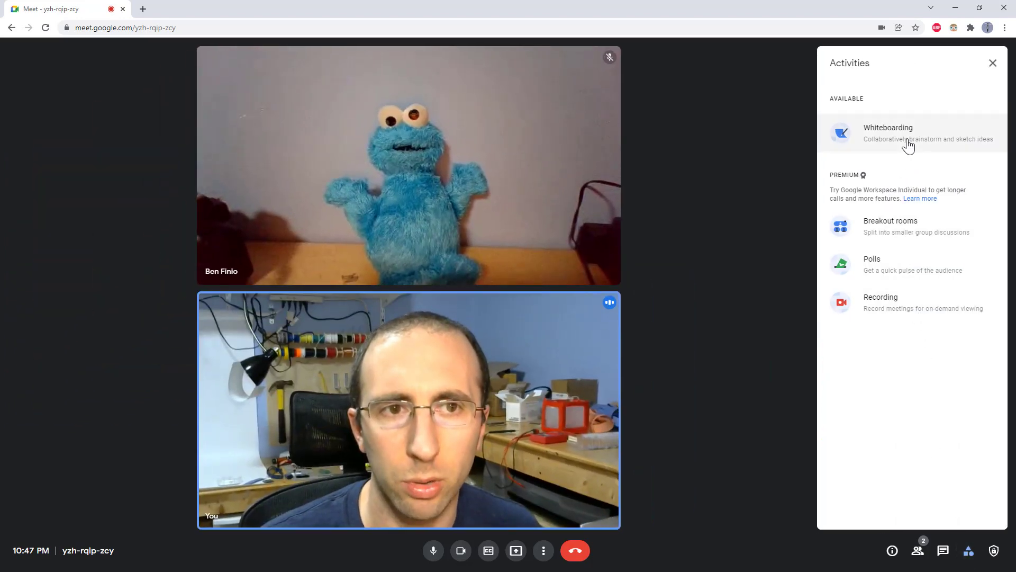
left_click(887, 148)
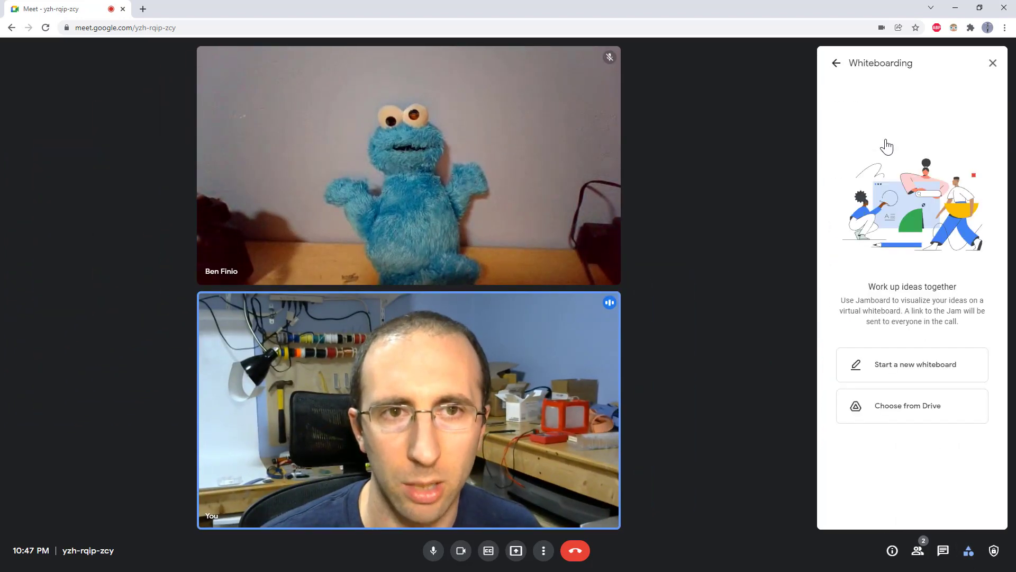
left_click(894, 370)
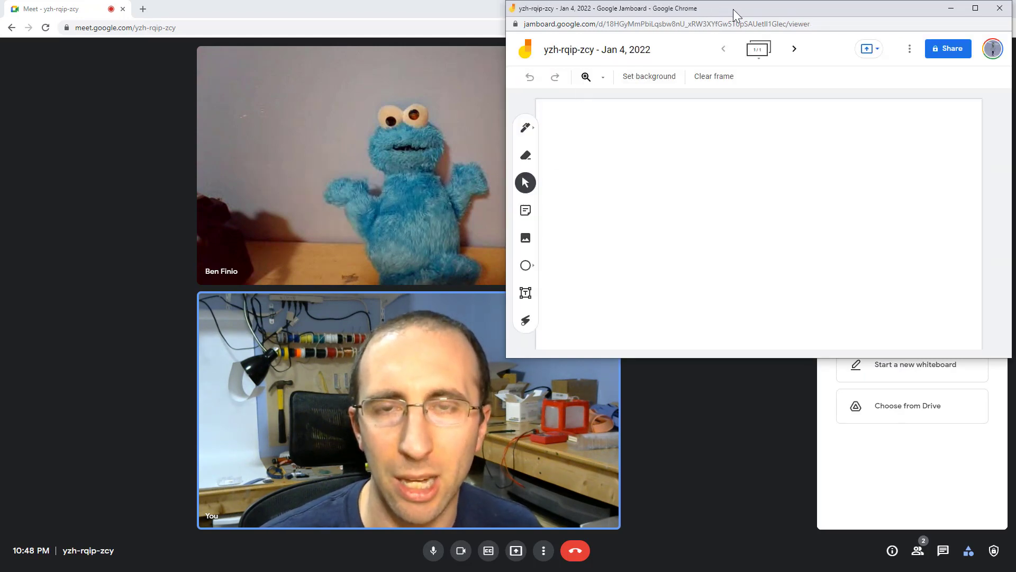
Step: Move the Jamboard window further over the call and draw a black freehand wavy line ending in a loop
left_click_drag(733, 9, 720, 43)
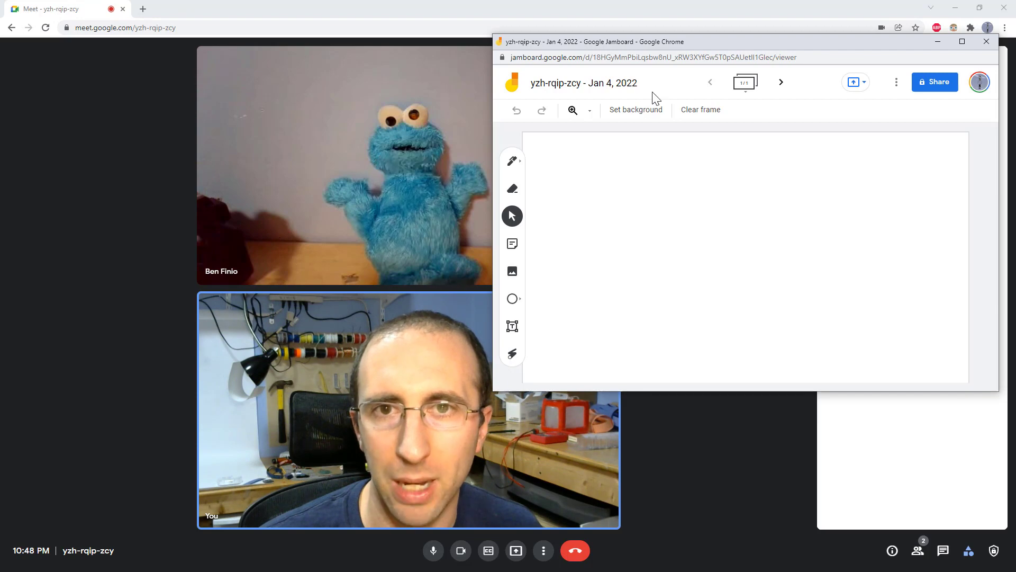
left_click_drag(716, 43, 682, 58)
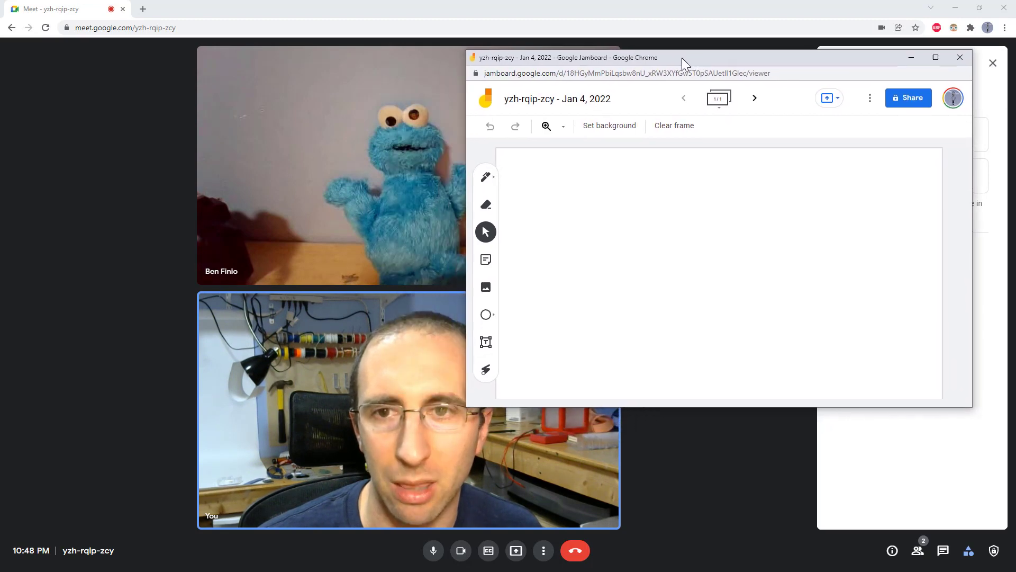
left_click(486, 177)
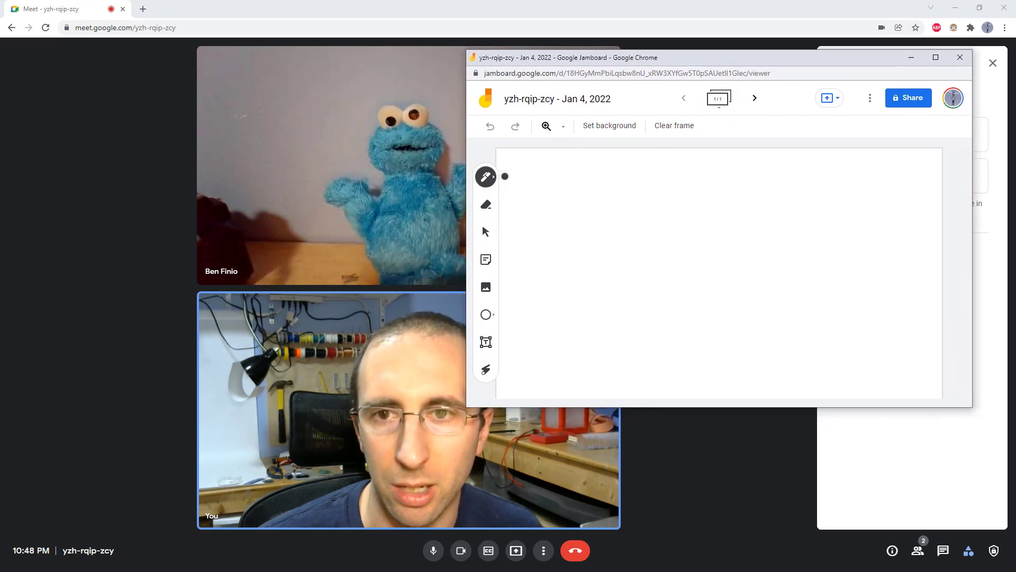
mouse_move(534, 183)
left_mouse_down()
mouse_move(567, 206)
mouse_move(637, 183)
mouse_move(716, 188)
mouse_move(585, 277)
mouse_move(774, 215)
left_mouse_up()
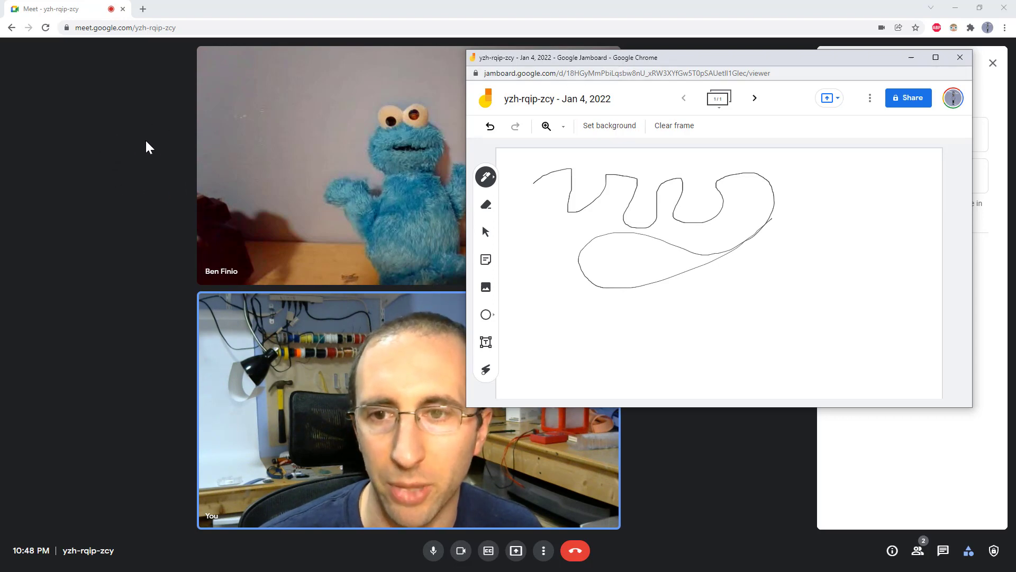
Step: Bring the Meet call to the front, return to the Jamboard window and reposition it over the call
left_click(131, 164)
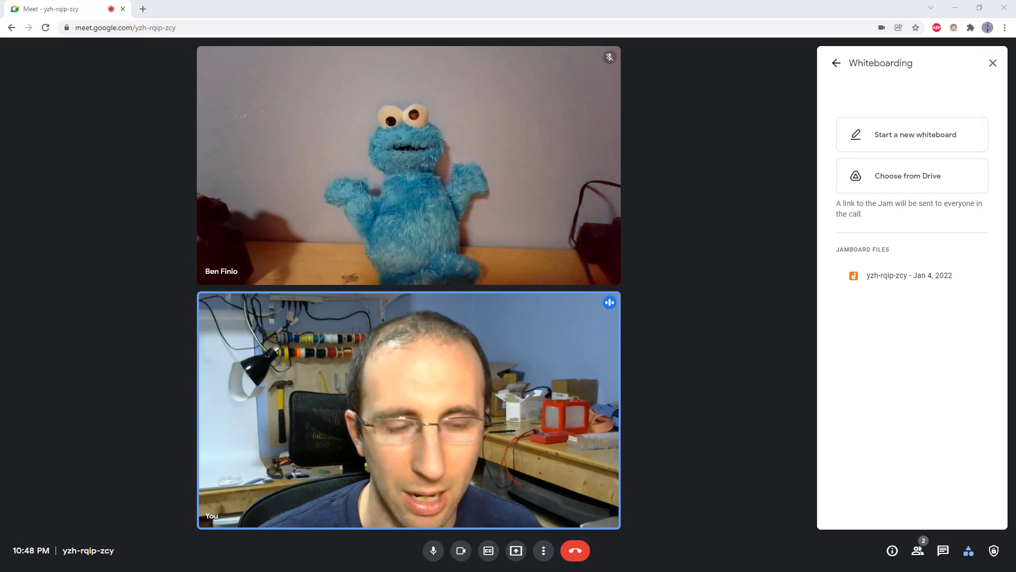
key("alt+Tab")
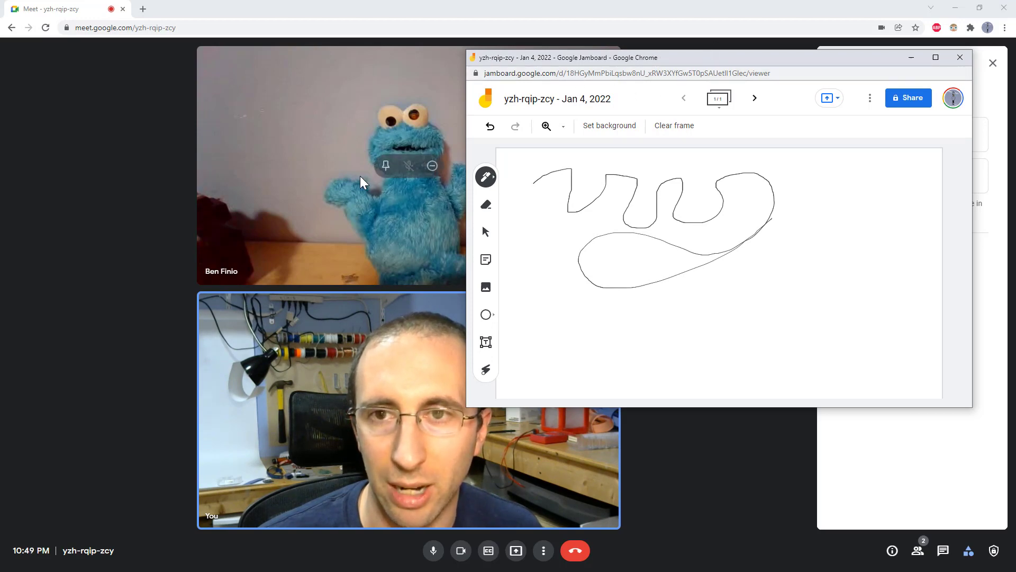
left_click_drag(720, 57, 678, 75)
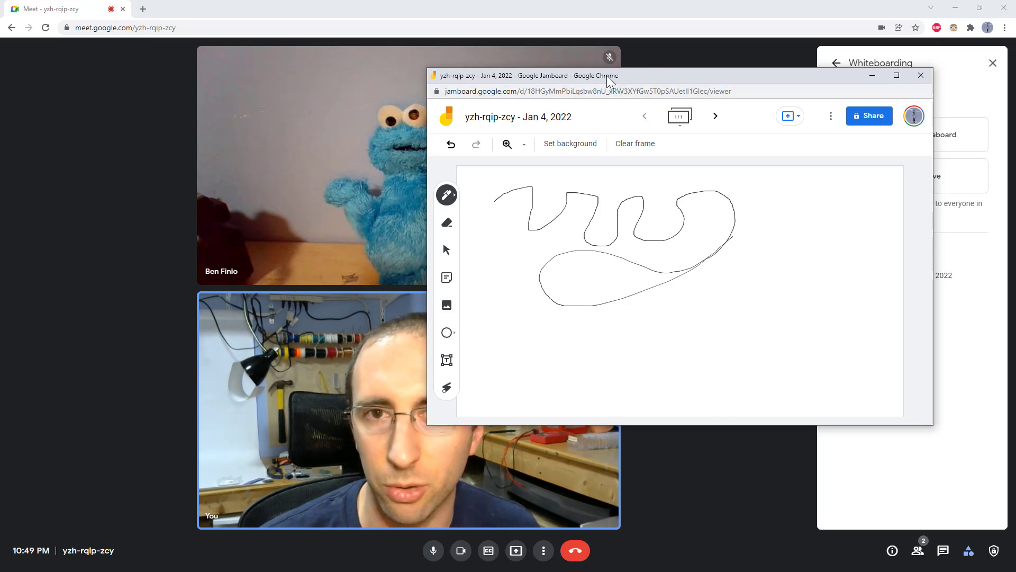
left_click_drag(611, 80, 608, 150)
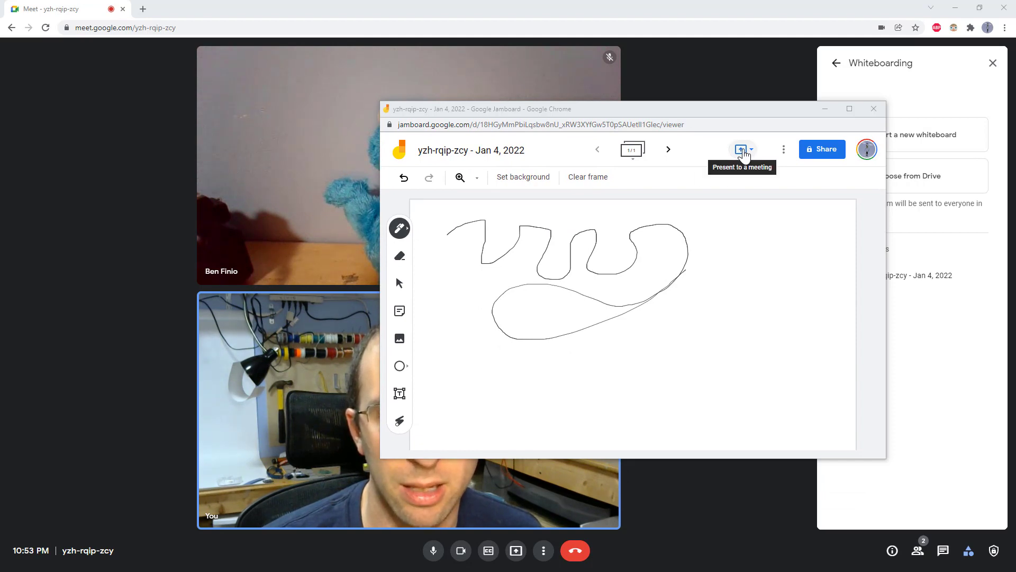
Step: Present the Jamboard tab with its audio to the Meet call, and bring the call window to the front
left_click(743, 151)
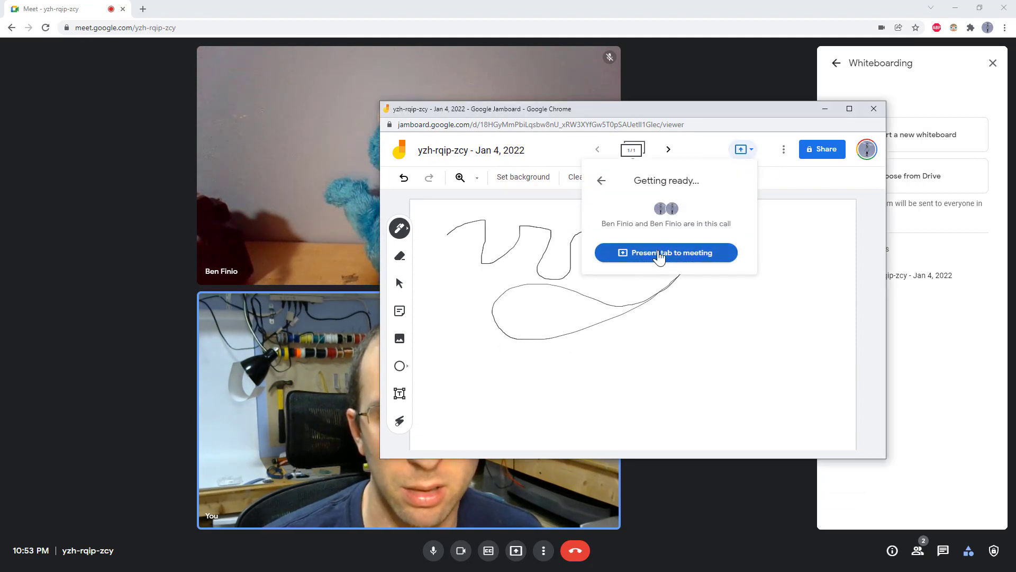
left_click(659, 254)
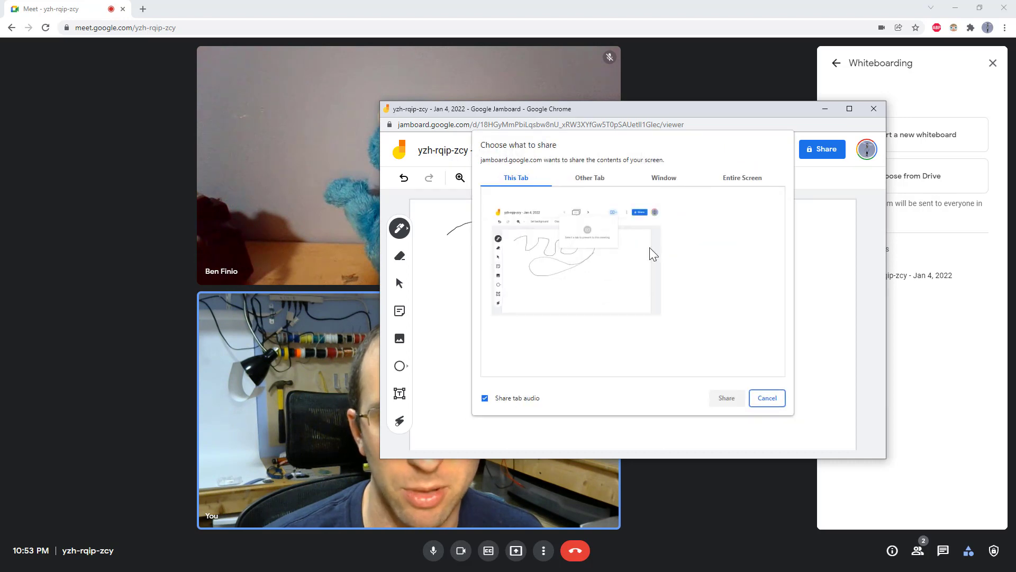
left_click(549, 261)
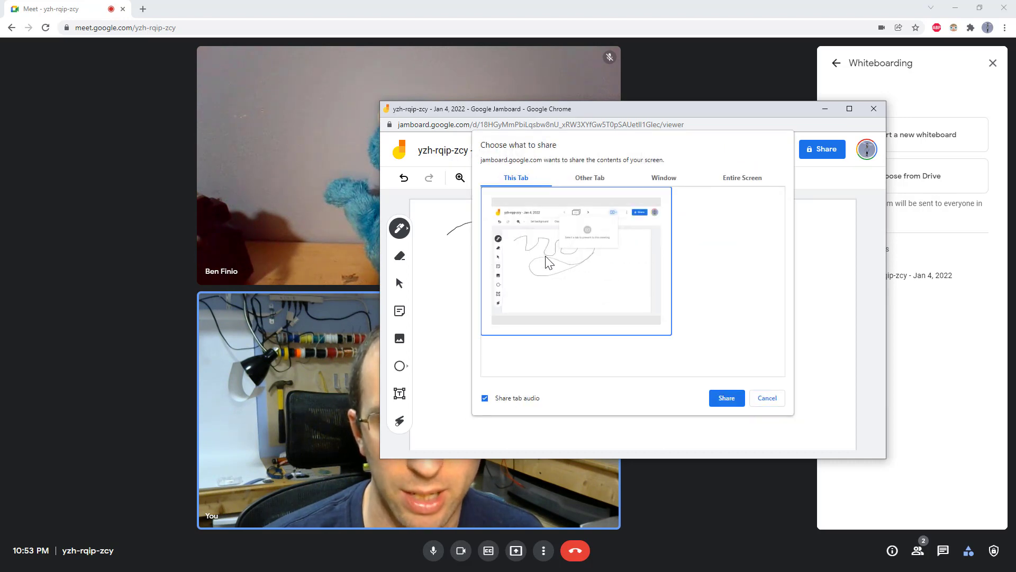
left_click(723, 398)
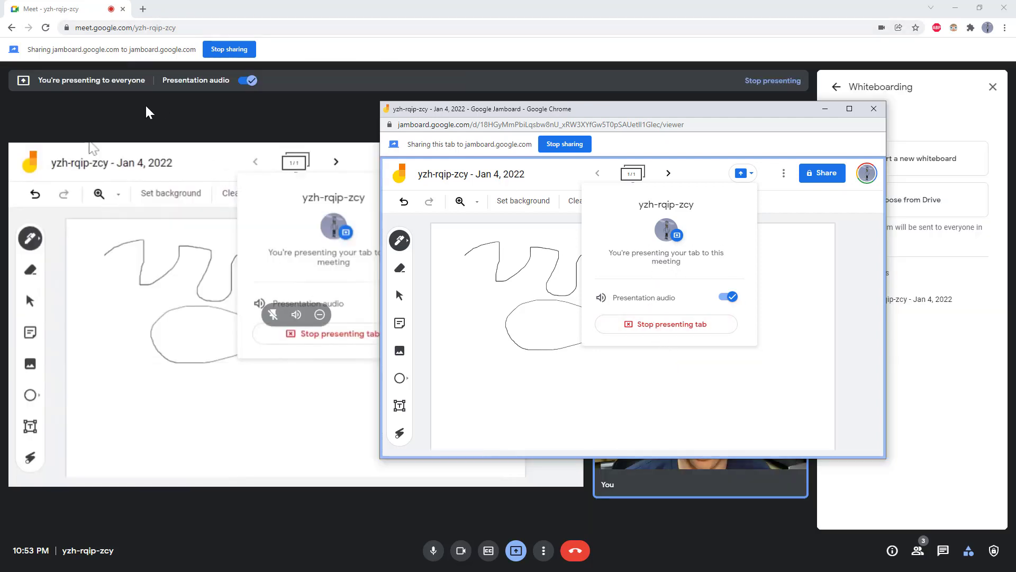
left_click(73, 12)
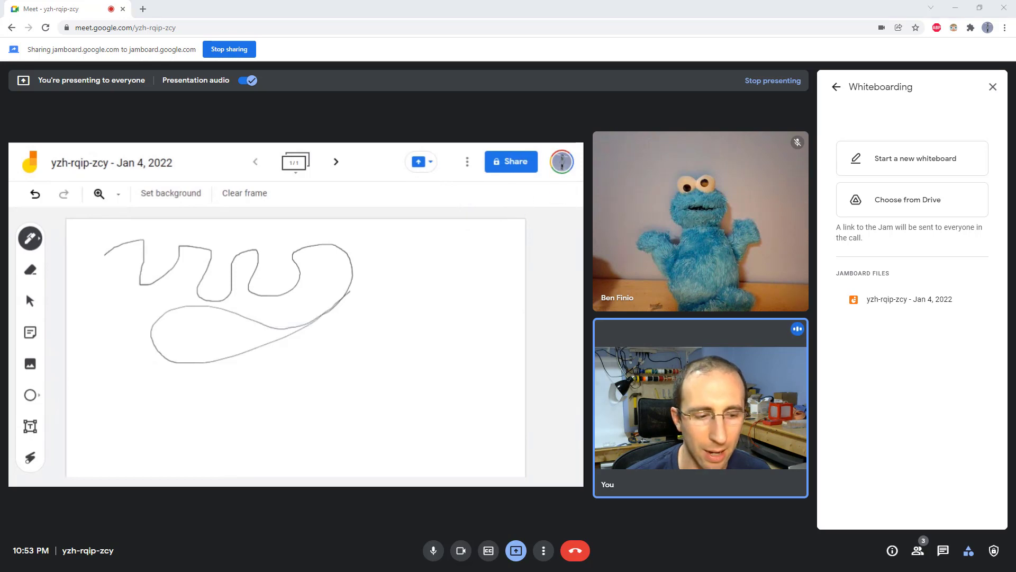
Step: Return to the Jamboard window, draw a second black looping freehand line, and move the window off the shared view
key("alt+Tab")
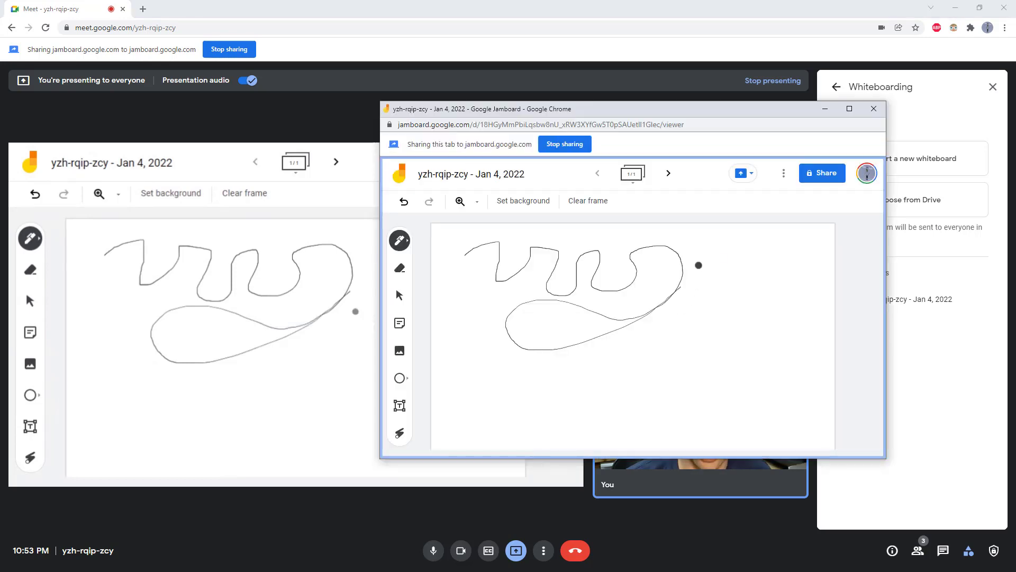
mouse_move(733, 262)
left_mouse_down()
mouse_move(694, 304)
mouse_move(731, 351)
mouse_move(715, 386)
mouse_move(536, 365)
left_mouse_up()
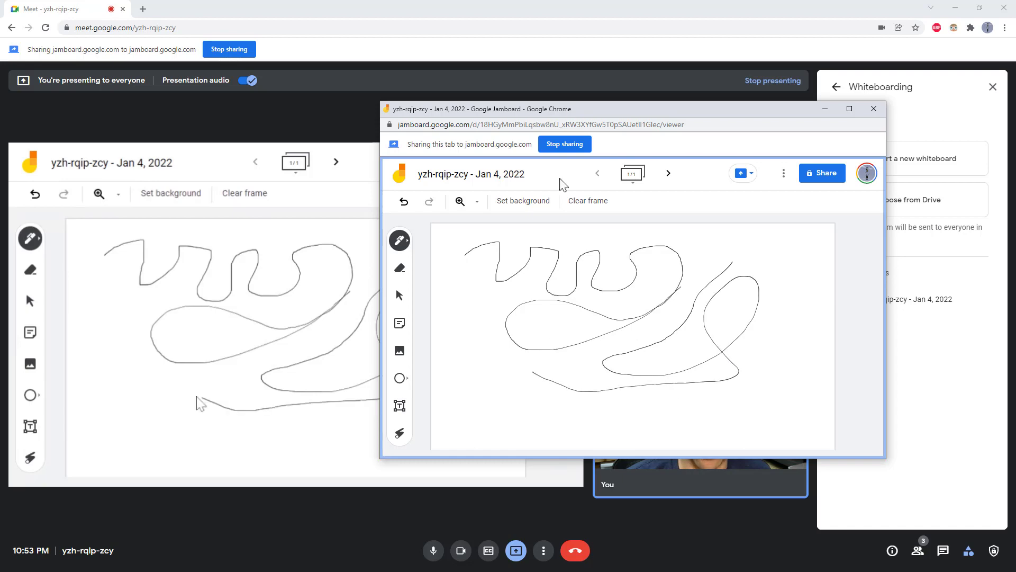
left_click_drag(600, 118, 703, 85)
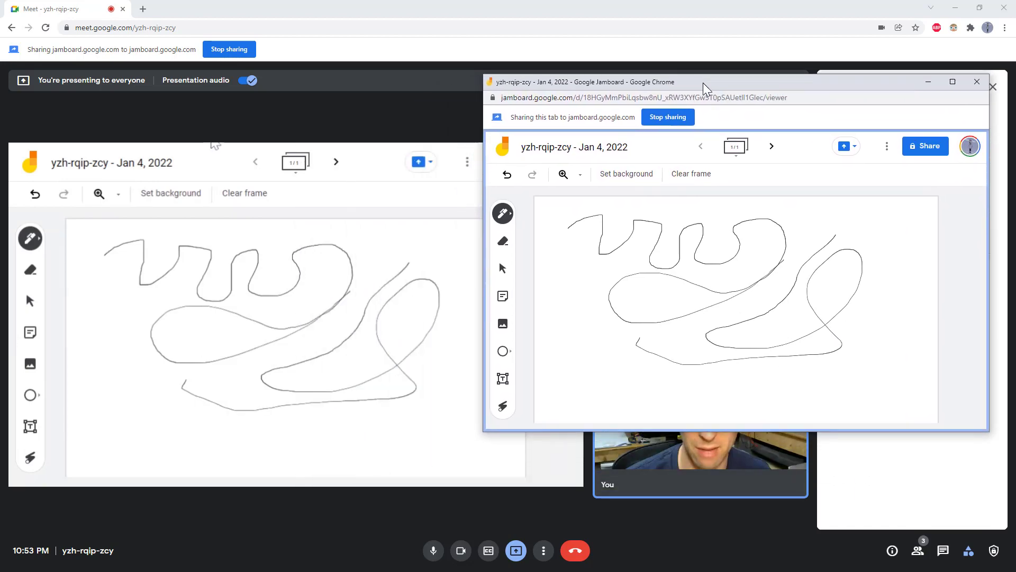
Step: Draw another freehand curve with the Jamboard window laid over the call's shared view, and open the call's chat
key("alt+Tab")
left_click_drag(1015, 118, 231, 158)
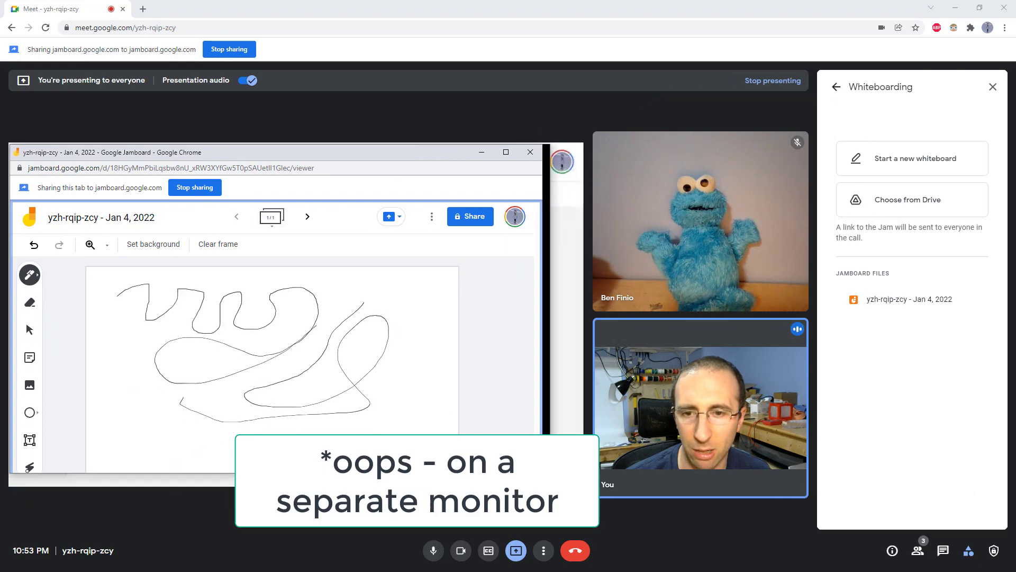
left_click_drag(170, 372, 284, 418)
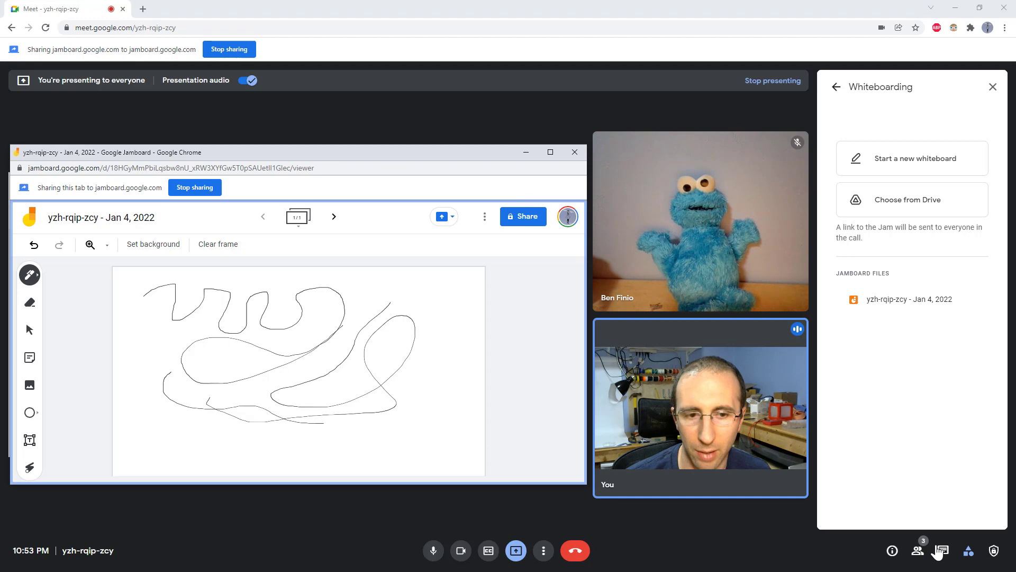
left_click(942, 553)
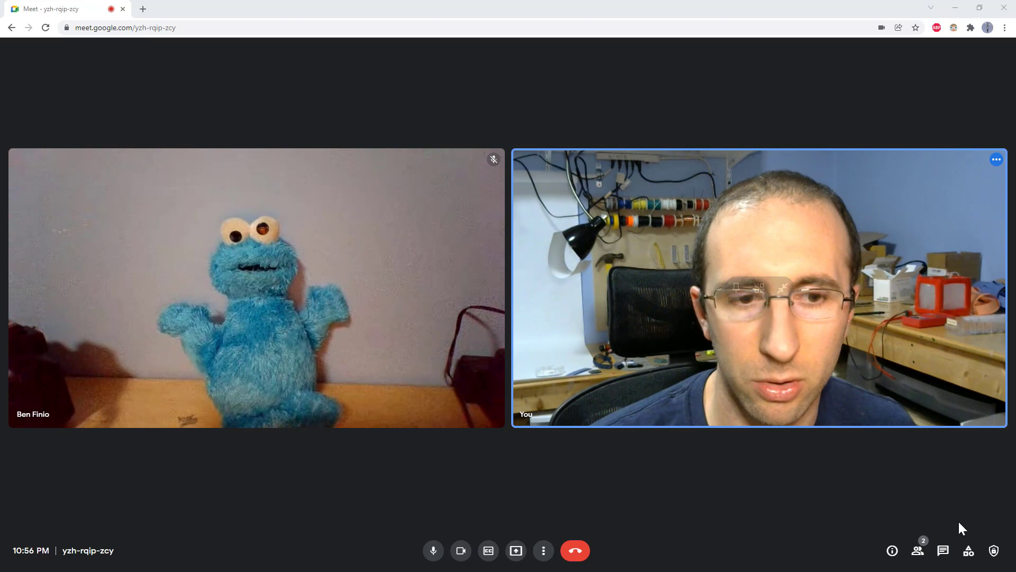
Step: Start a new Jamboard whiteboard from the Meet call's whiteboarding activity
left_click(968, 551)
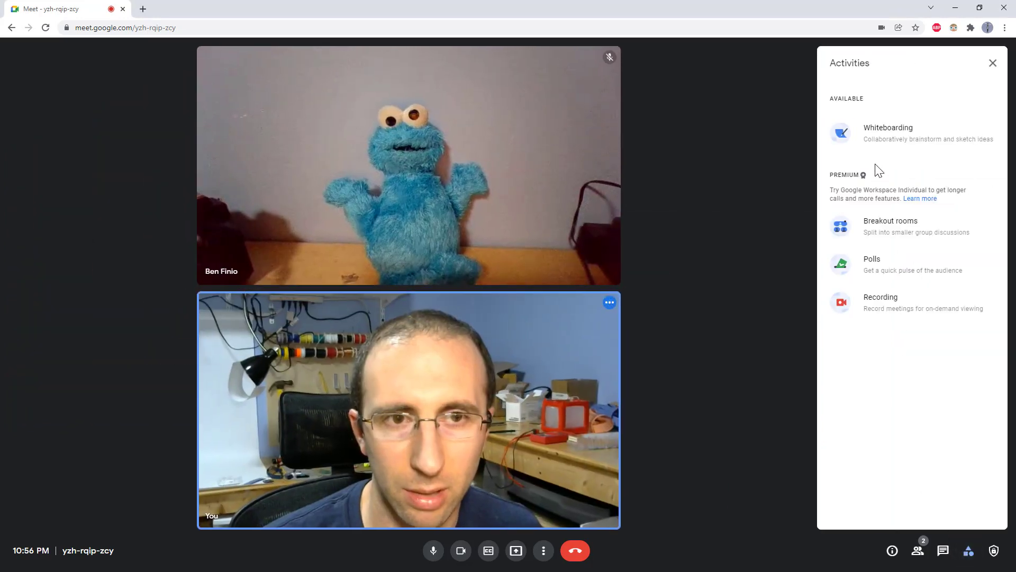
left_click(880, 139)
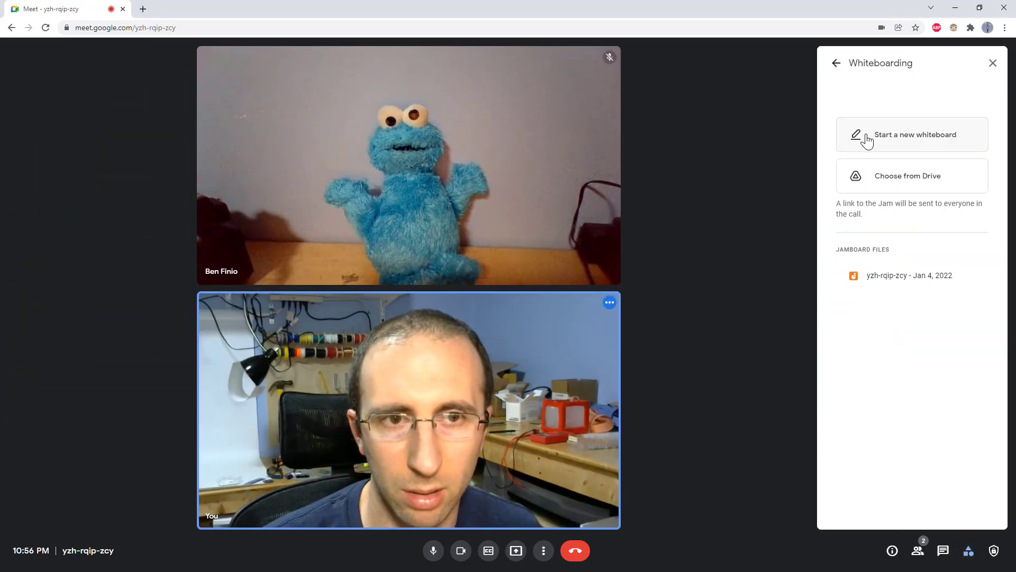
left_click(911, 139)
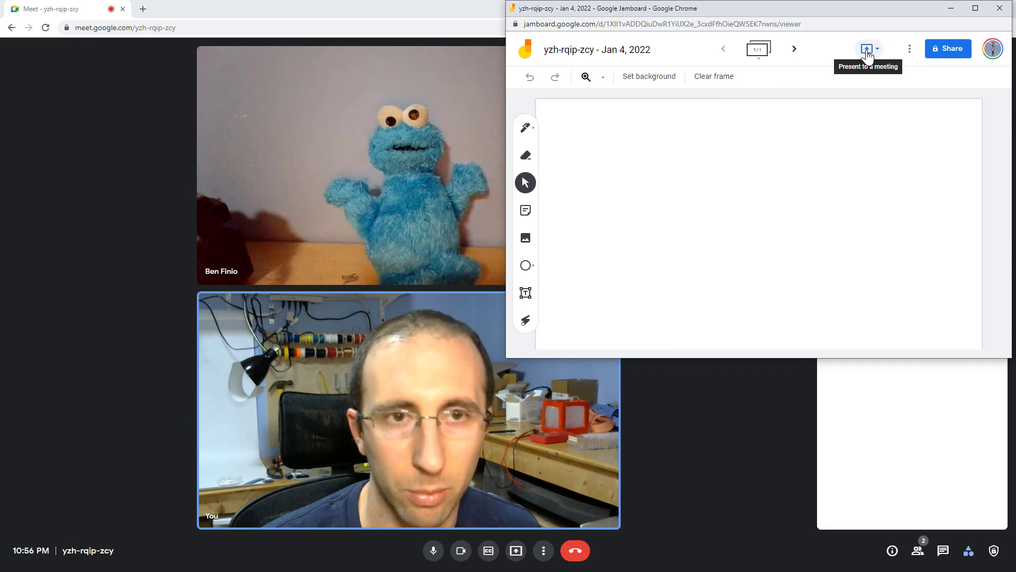
Step: Present the new whiteboard's tab with its audio to the meeting, and dismiss the presenting pop-up
left_click(867, 49)
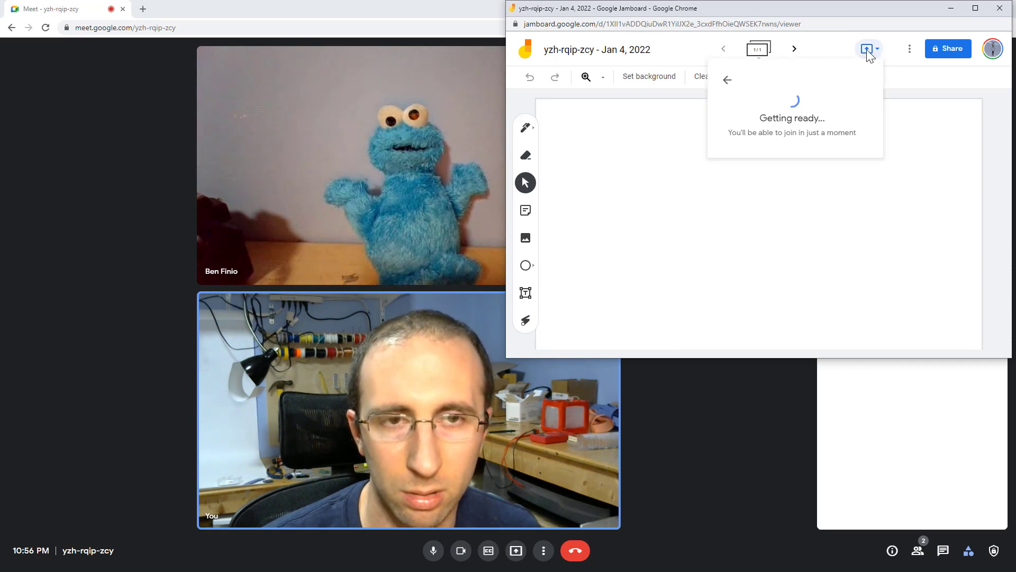
left_click(789, 154)
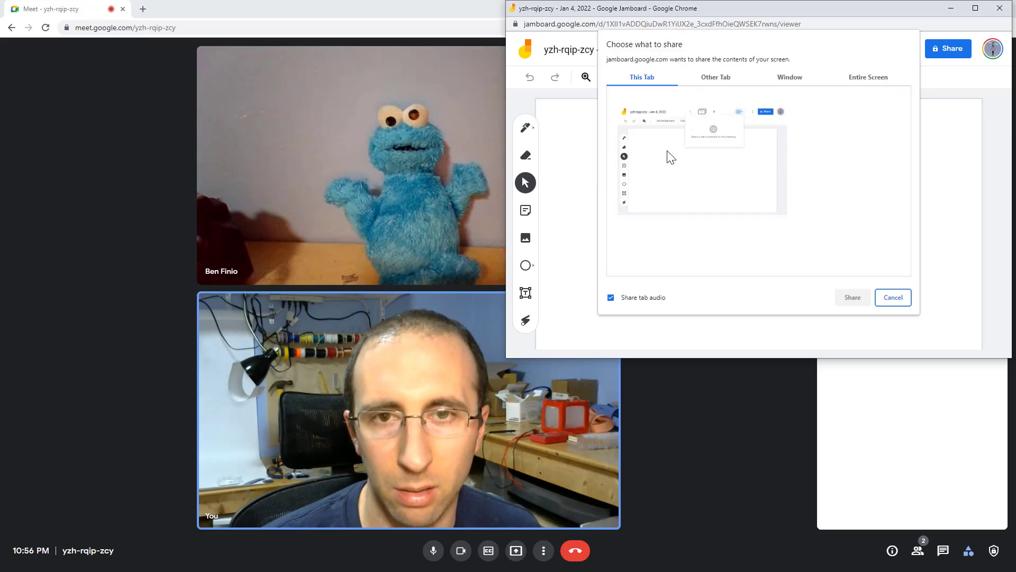
left_click(671, 157)
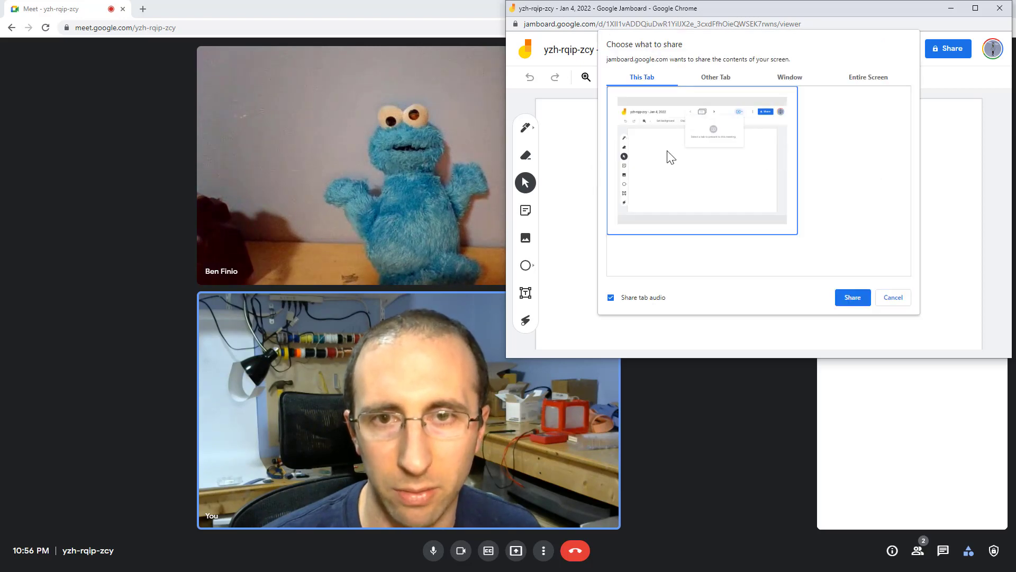
left_click(852, 296)
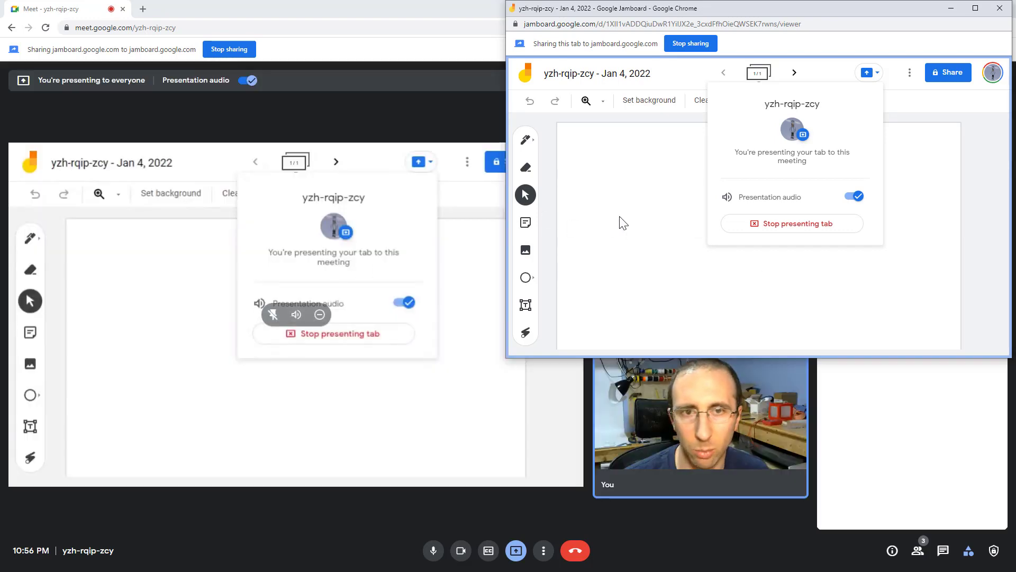
left_click(637, 195)
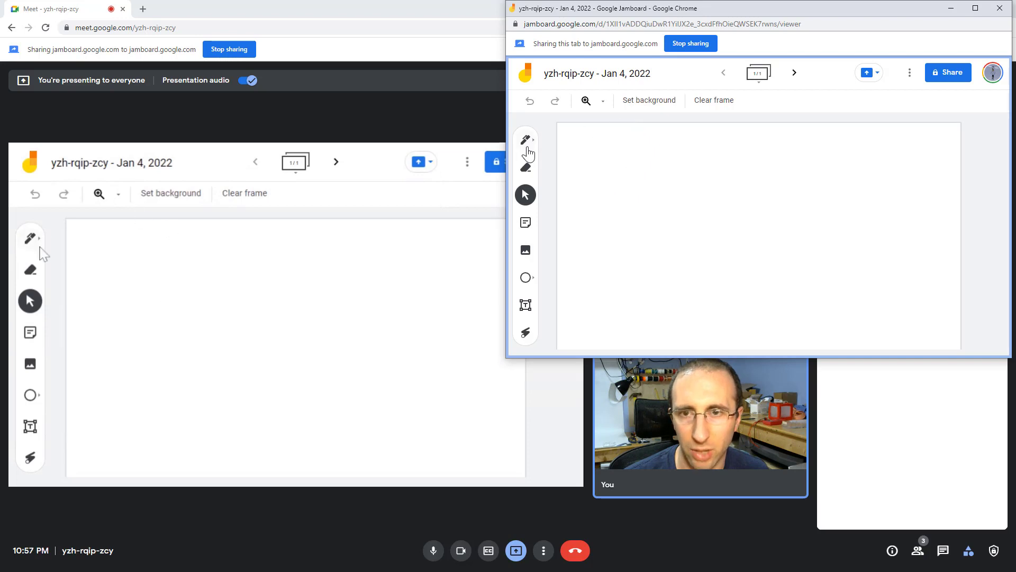
Step: Draw two crossing freehand wavy lines with the pen on the whiteboard's first frame
left_click(526, 141)
mouse_move(598, 176)
left_mouse_down()
mouse_move(731, 205)
mouse_move(820, 183)
left_mouse_up()
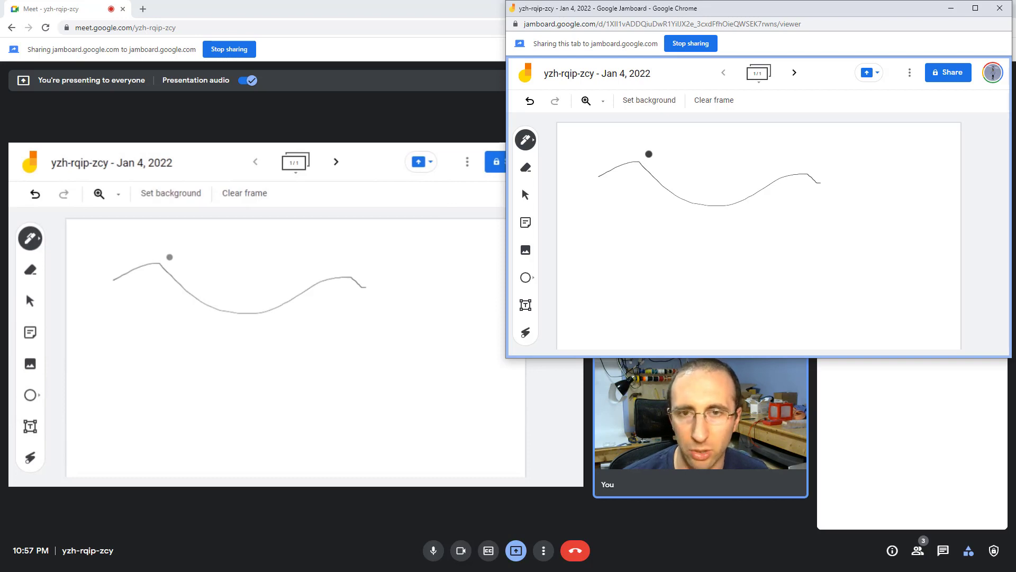
left_click_drag(643, 188, 753, 186)
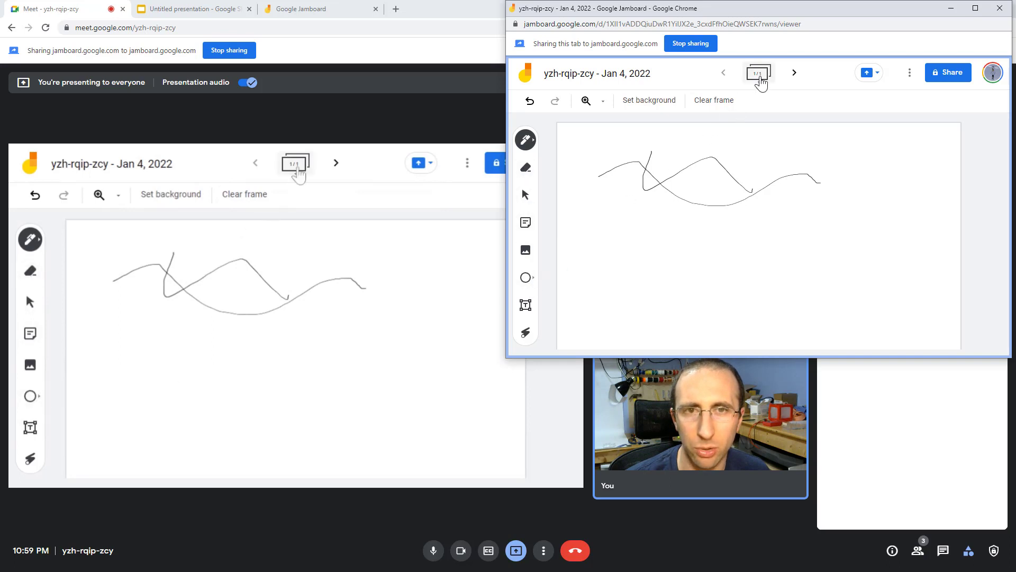
Step: Add a second and a third frame to the whiteboard and draw a freehand curve on each
left_click(794, 73)
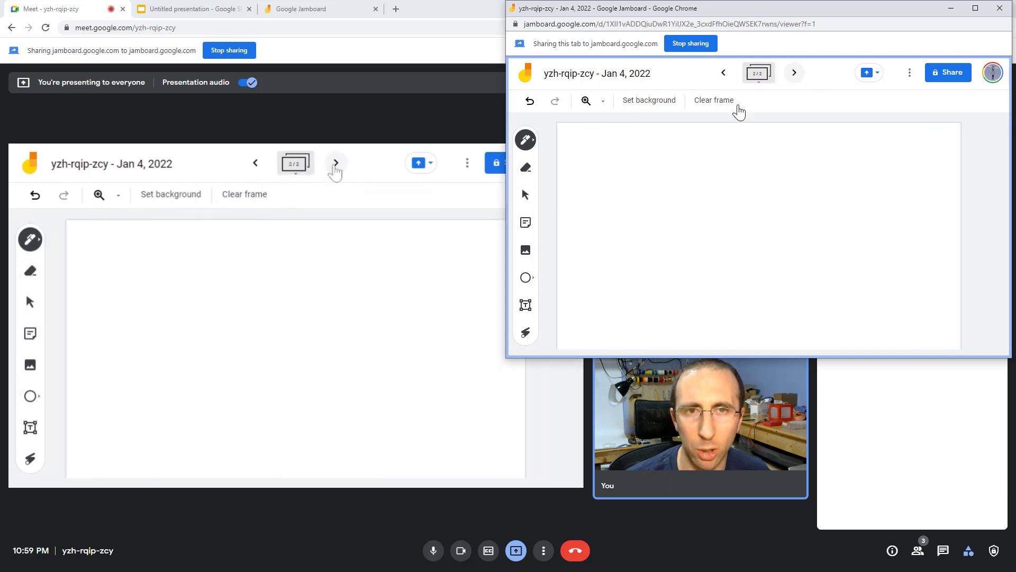
left_click_drag(685, 168, 821, 156)
mouse_move(797, 204)
left_mouse_down()
mouse_move(708, 249)
mouse_move(852, 217)
left_mouse_up()
left_click(794, 73)
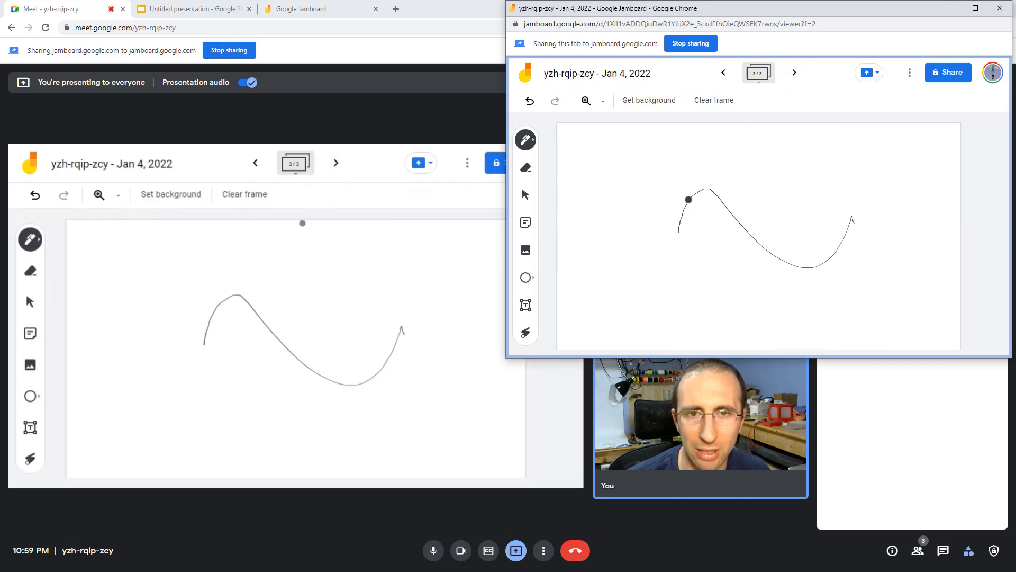
Step: Go back to the whiteboard's first frame and show the shapes available in the shape tool
left_click(724, 72)
left_click(723, 72)
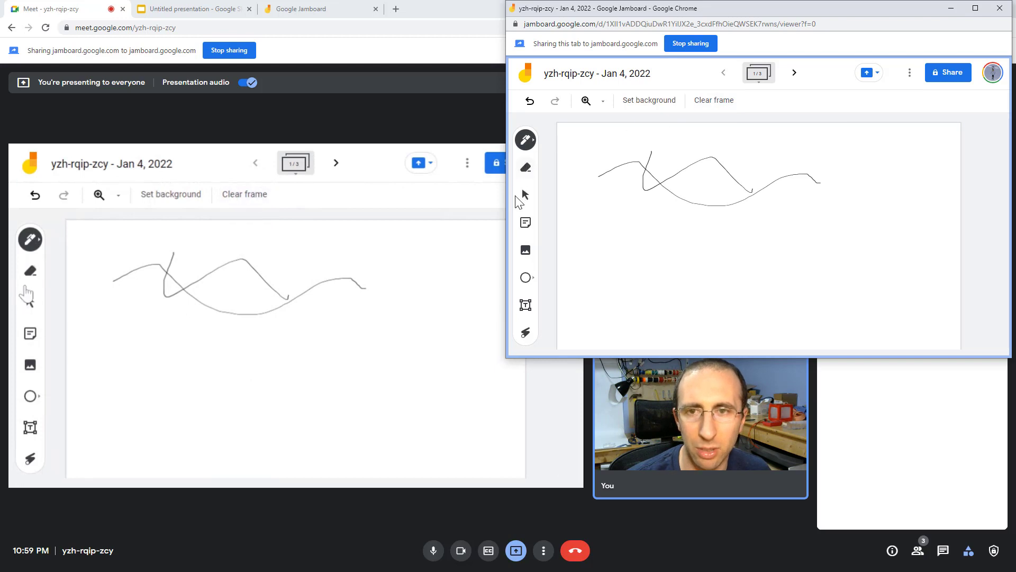
left_click(526, 277)
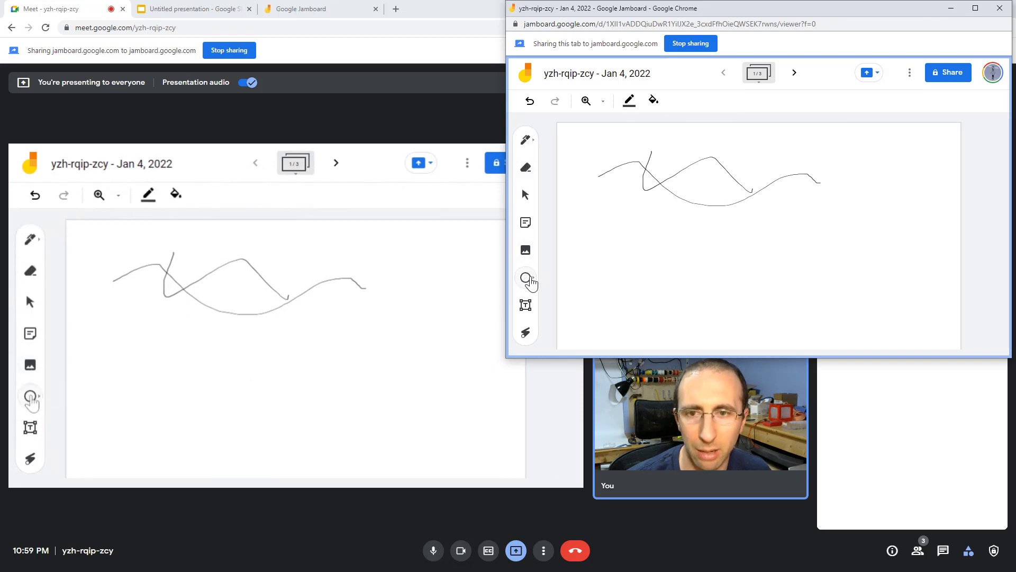
left_click(530, 282)
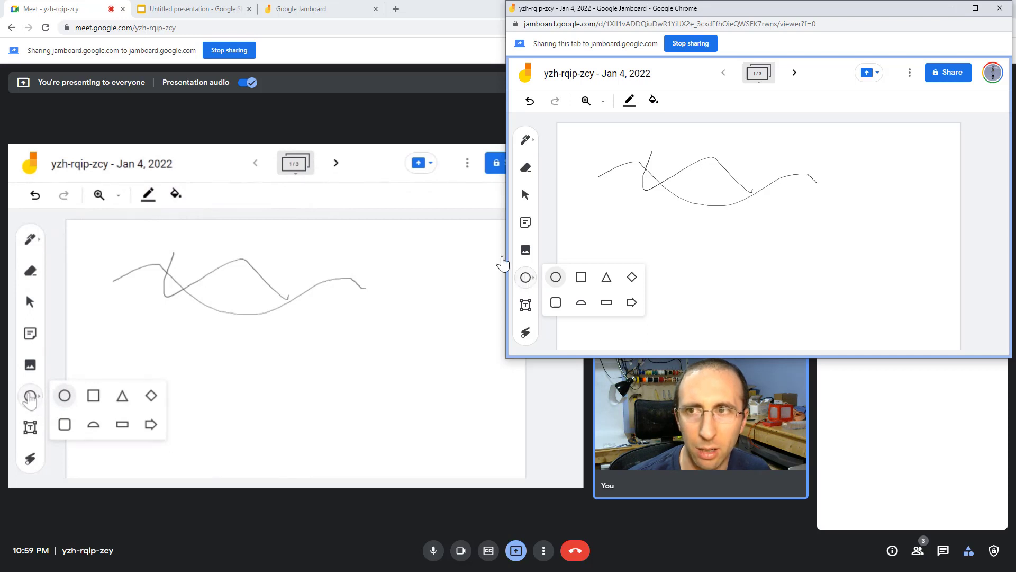
Step: Switch to the Google Slides presentation, draw a wavy Scribble line on the blank slide, and browse the Arrows and Equation shape categories
left_click(184, 8)
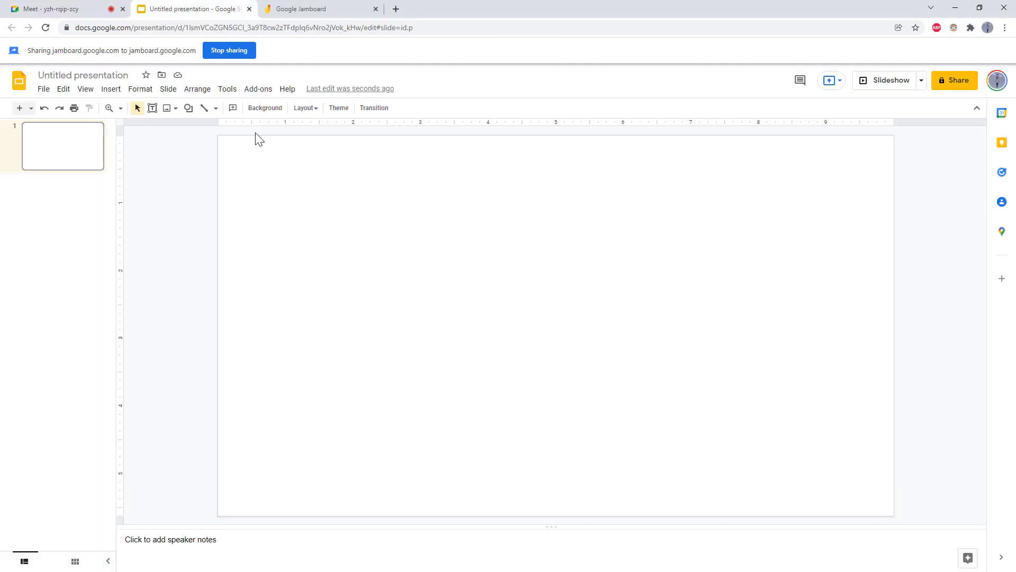
left_click(215, 108)
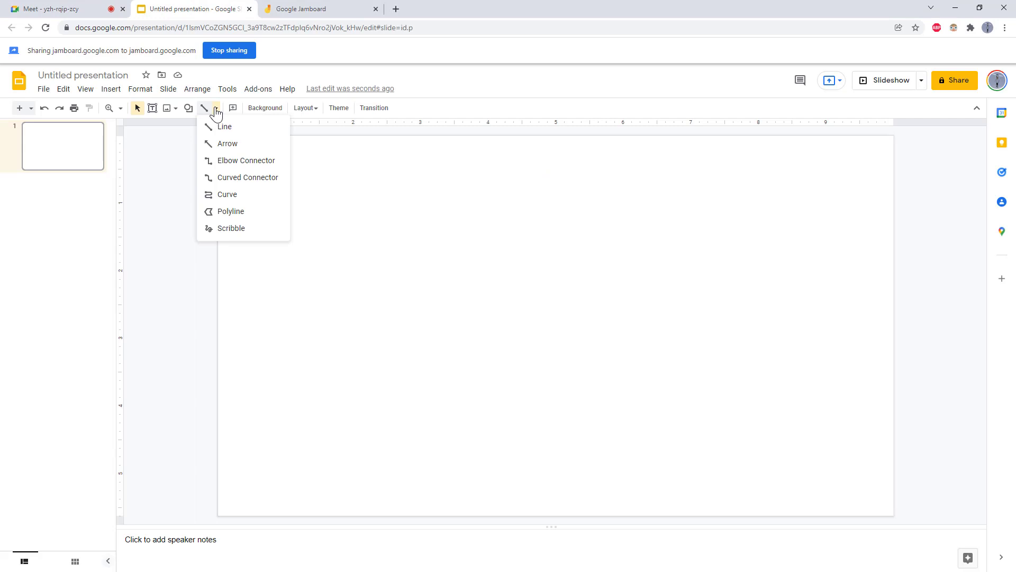
left_click(227, 228)
left_click_drag(466, 190, 527, 212)
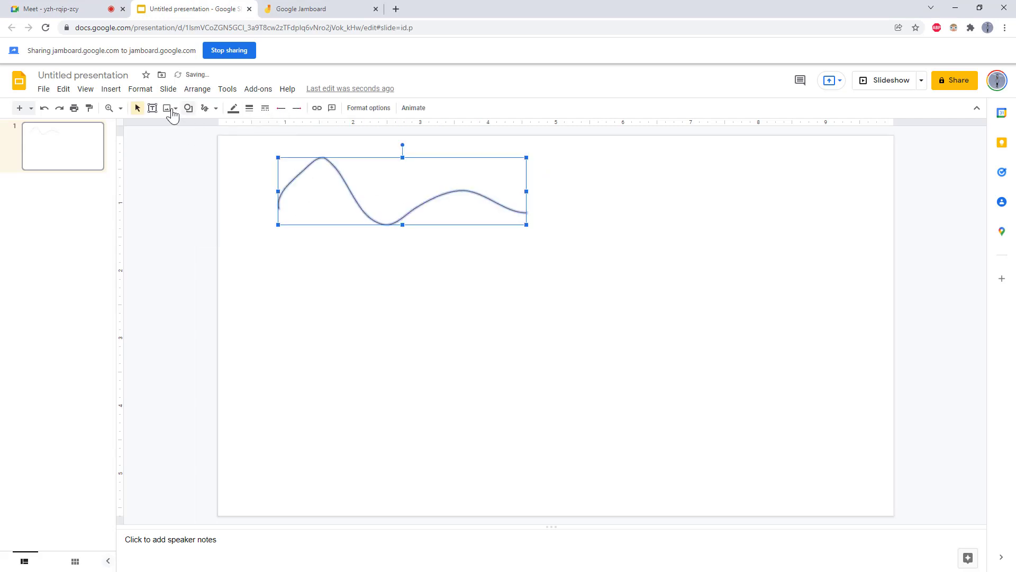
left_click(187, 108)
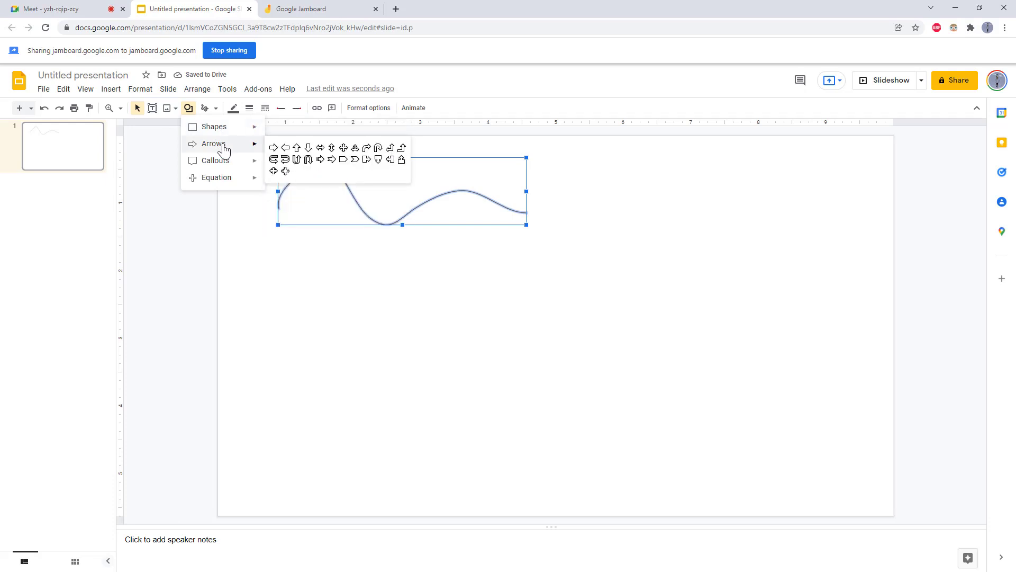
mouse_move(232, 166)
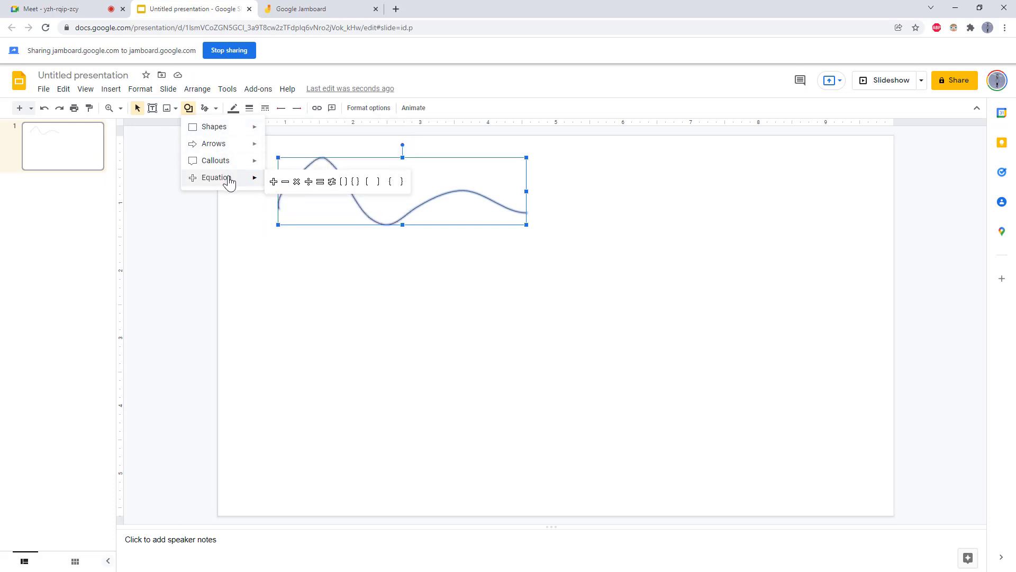
Step: Switch to the Google Jamboard home page, open the About Jamboard page and look through the product description
left_click(303, 7)
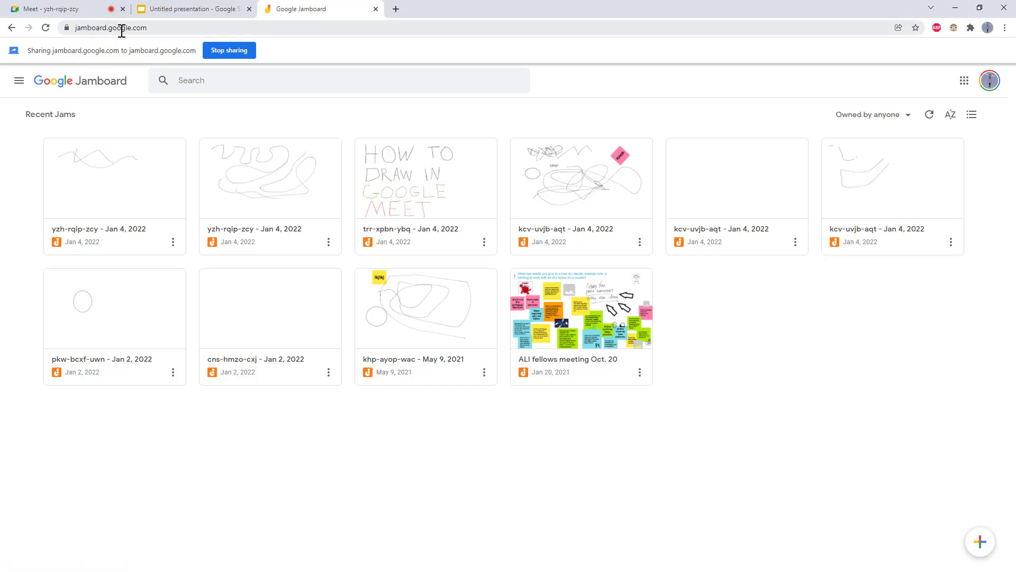
left_click(19, 80)
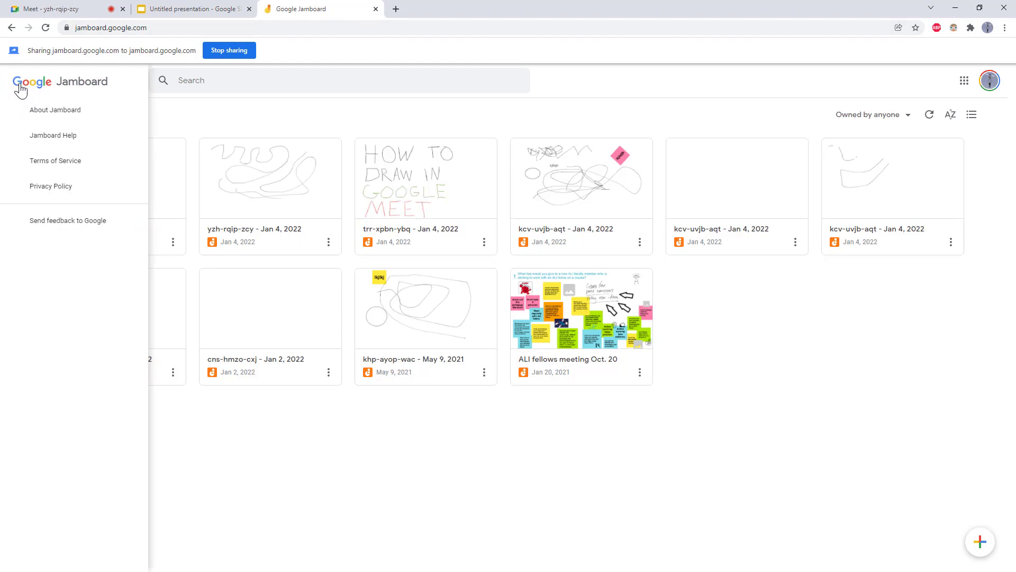
left_click(41, 111)
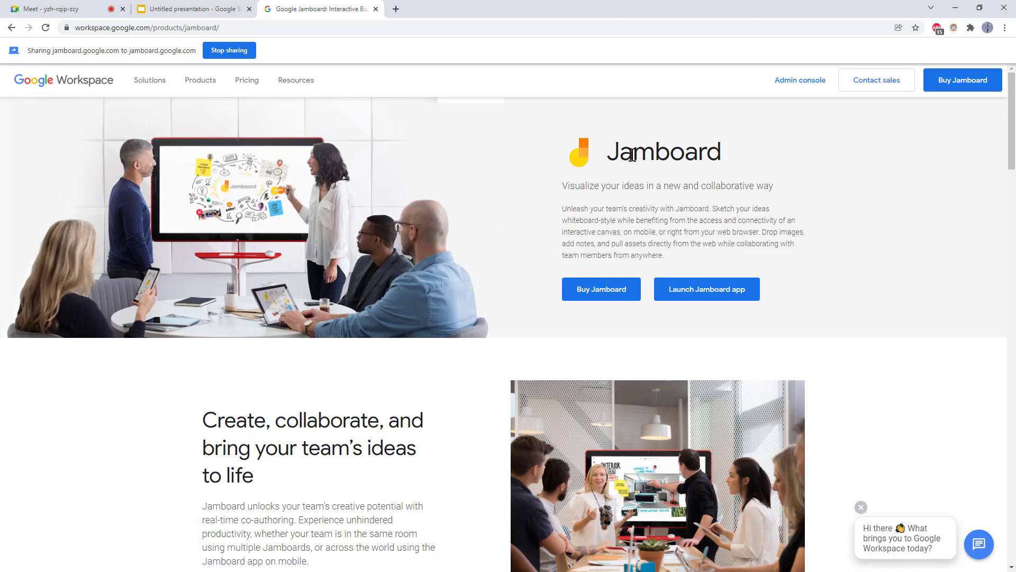
scroll(601, 187, "down", 10)
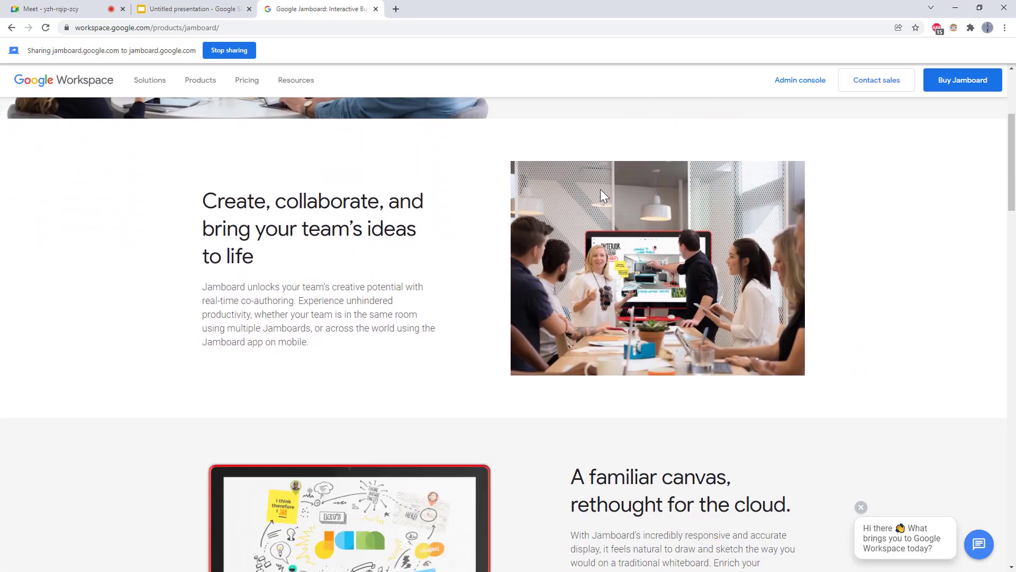
Step: Look through the Jamboard product page's sections on the cloud canvas, the display's design, and presenting and joining jams
scroll(320, 230, "down", 5)
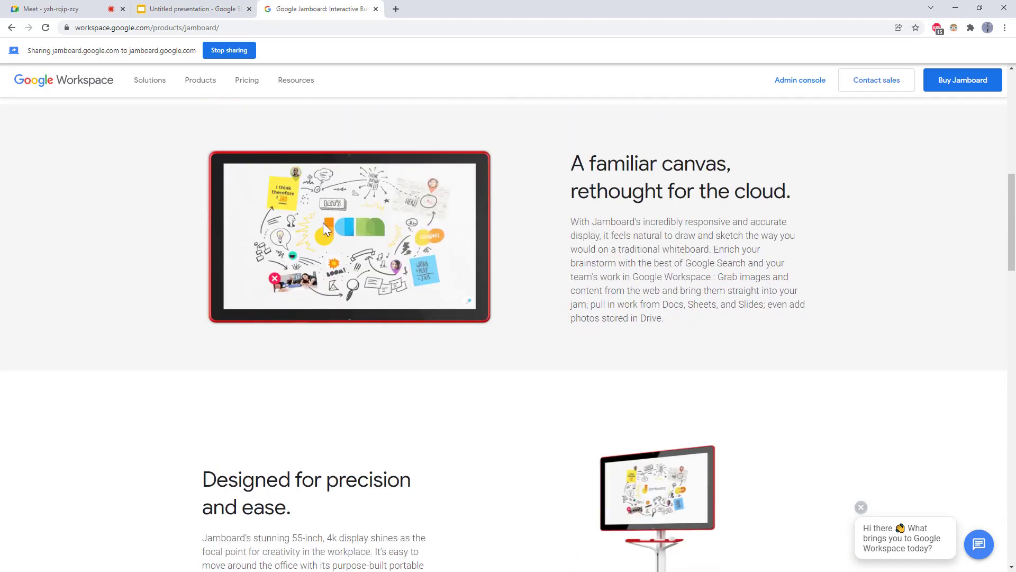
scroll(630, 286, "down", 3)
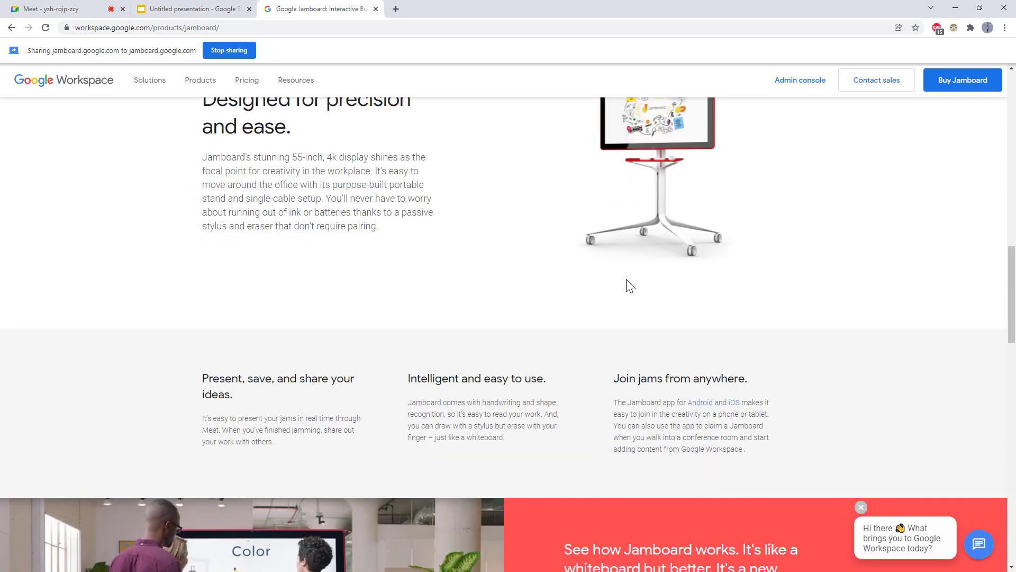
scroll(630, 269, "up", 3)
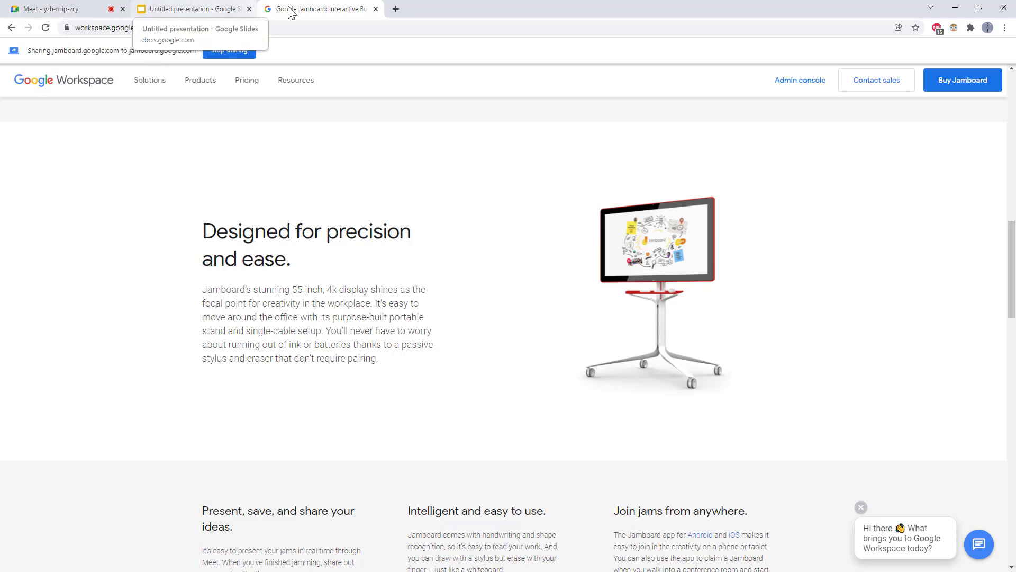
scroll(364, 231, "up", 8)
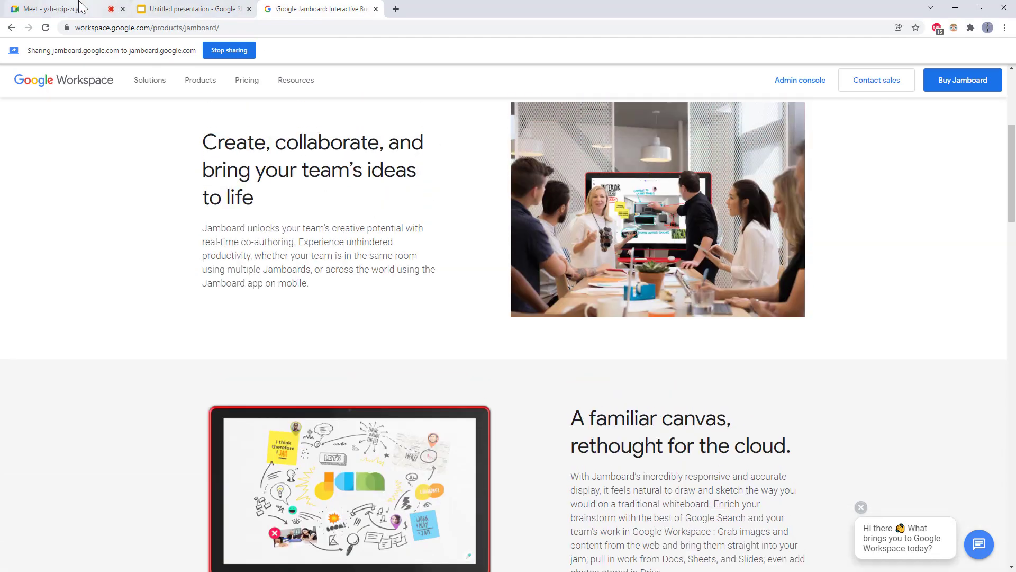
Step: Switch to the Google Meet call and advance the shared whiteboard past its existing frames, adding a fourth and a fifth blank frame
left_click(53, 9)
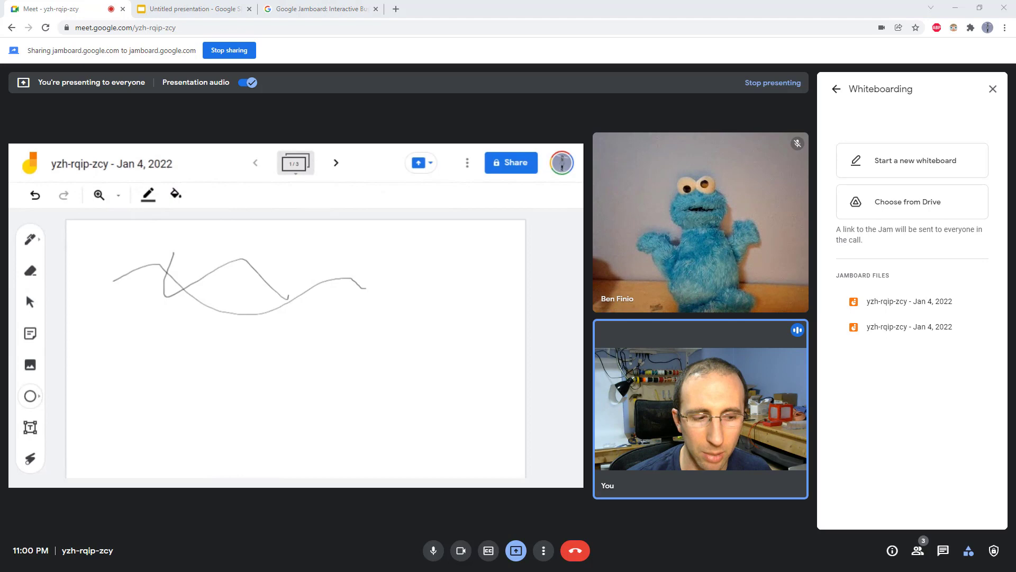
left_click(793, 73)
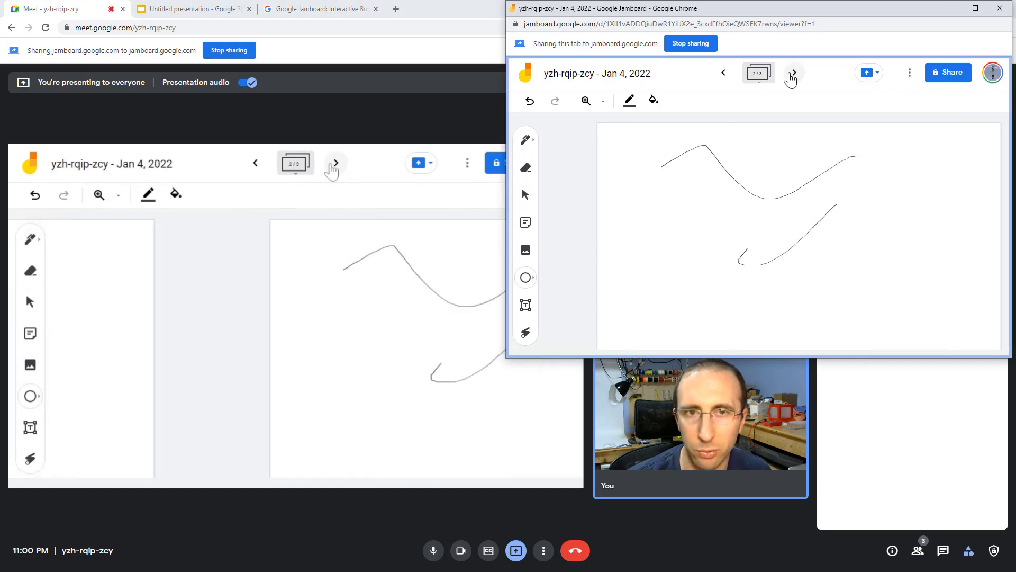
left_click(793, 73)
left_click(793, 73)
left_click(793, 73)
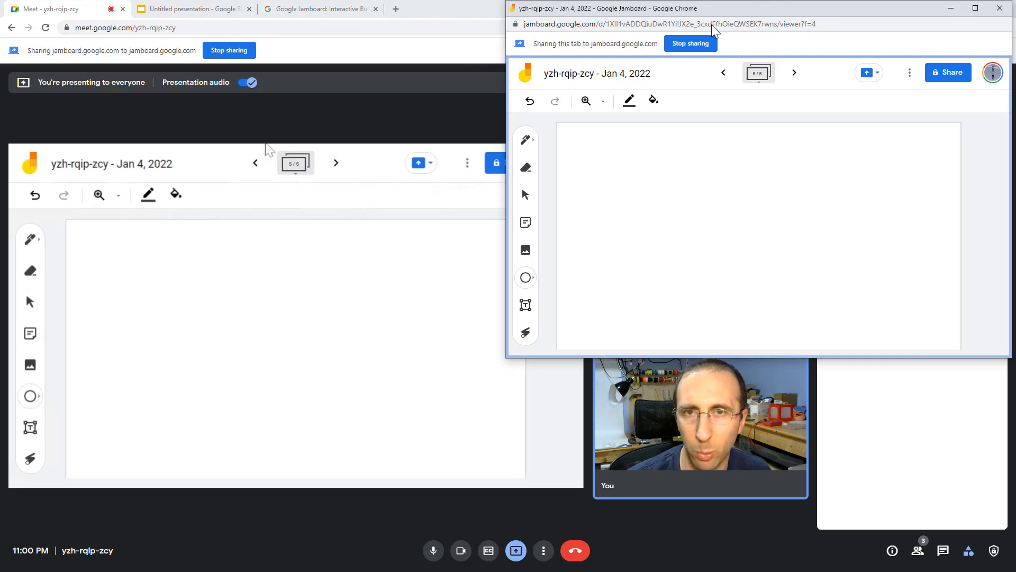
Step: Reposition the separate whiteboard window over the Meet call, revisit the Jamboard product page briefly, and return to the call
left_click_drag(711, 11, 638, 43)
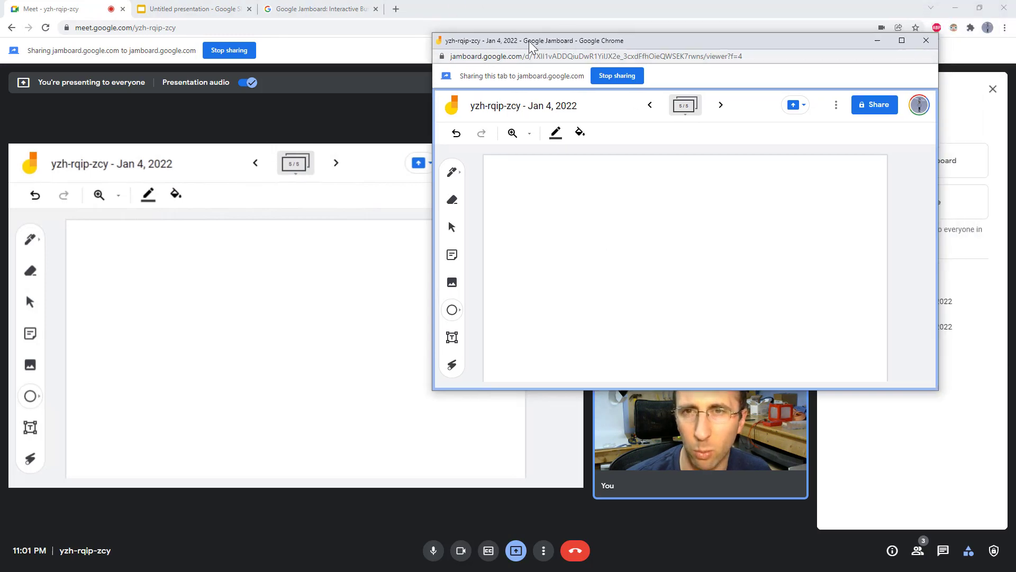
left_click_drag(698, 45, 729, 2)
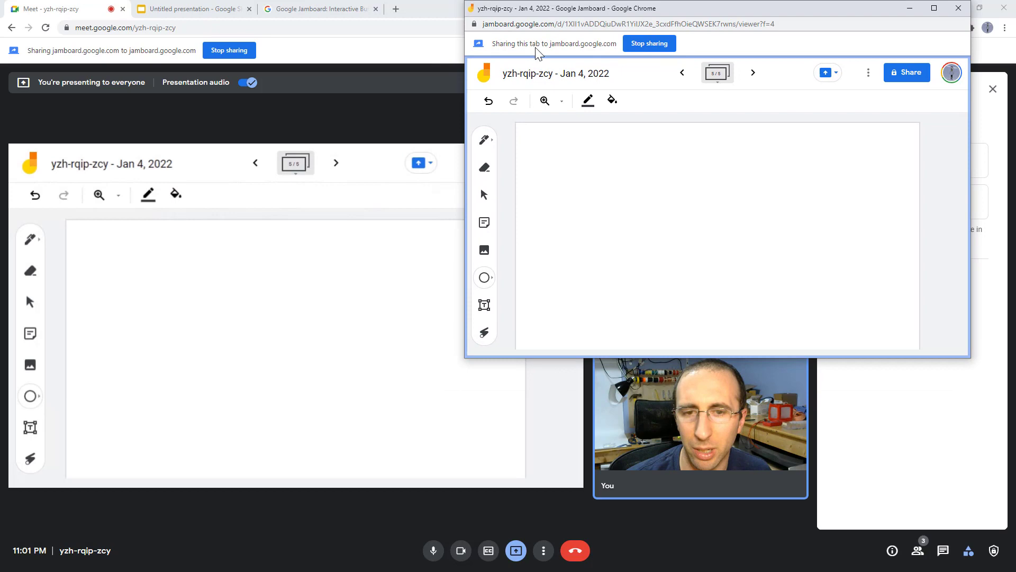
left_click(329, 9)
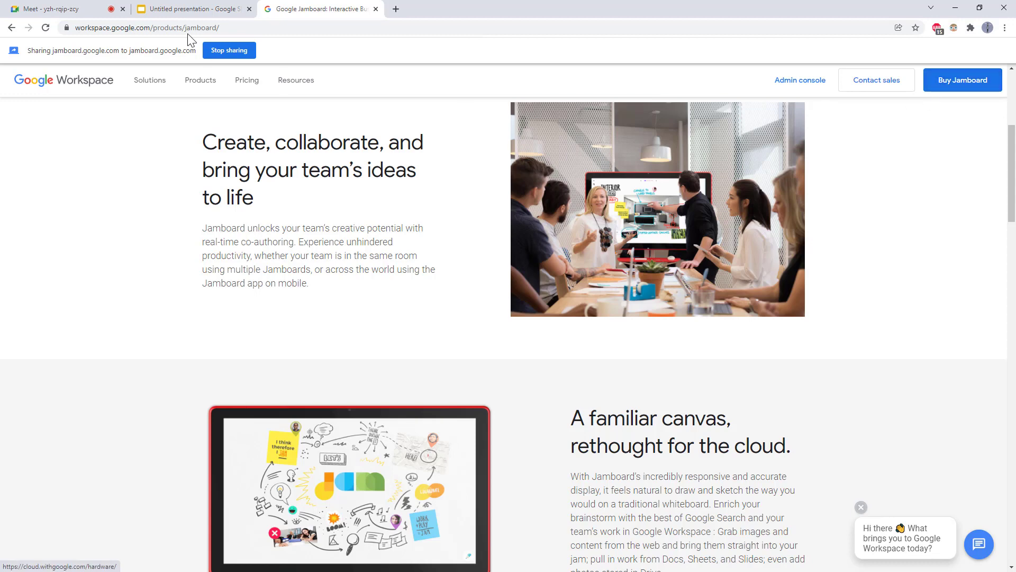
left_click(59, 9)
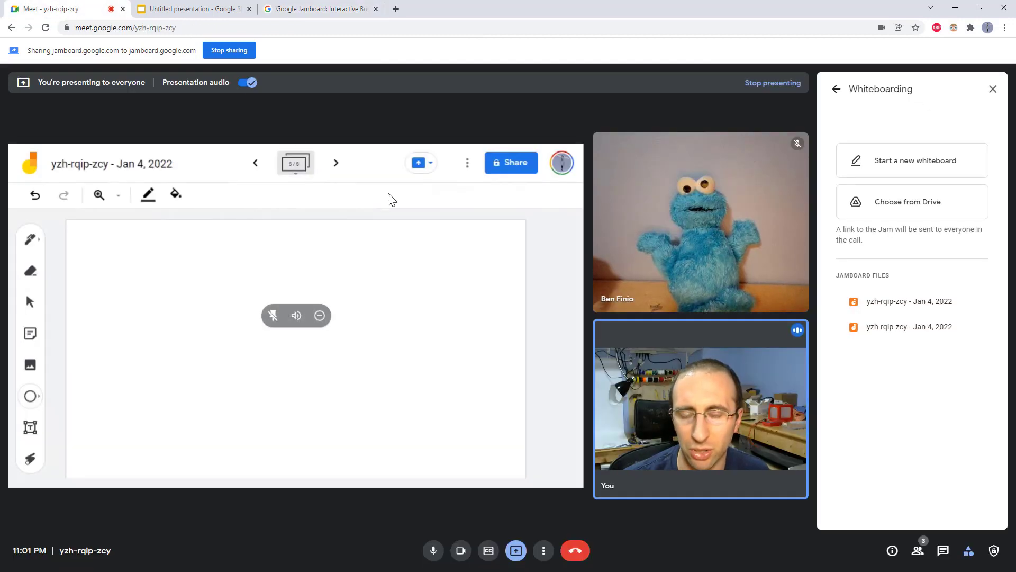